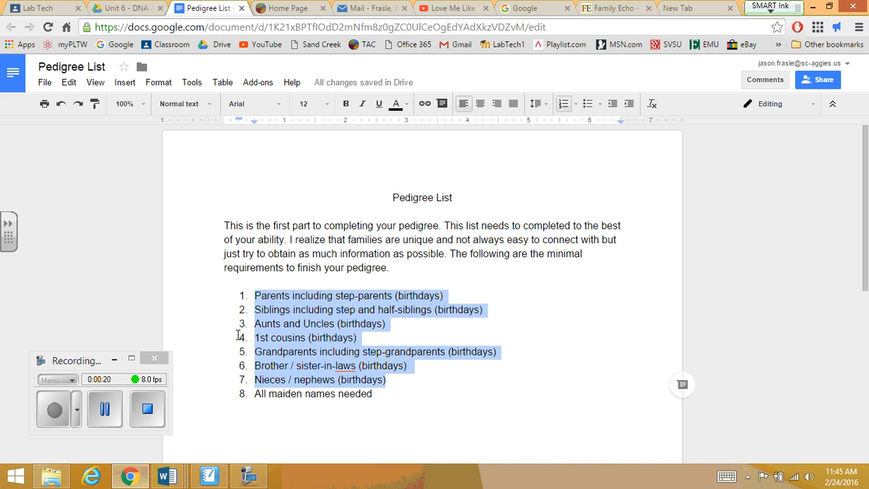
Load the familyecho.com site in a new browser tab
{"action": "left_click", "coordinate": [114, 361]}
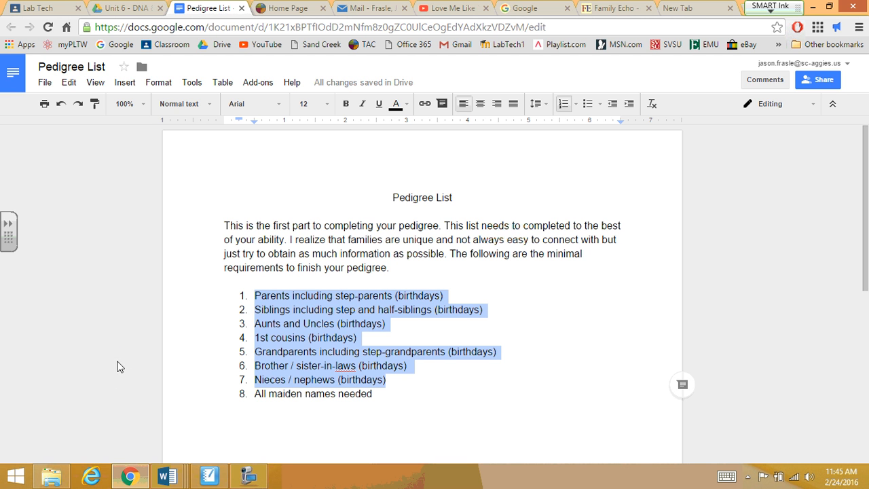
{"action": "left_click", "coordinate": [675, 9]}
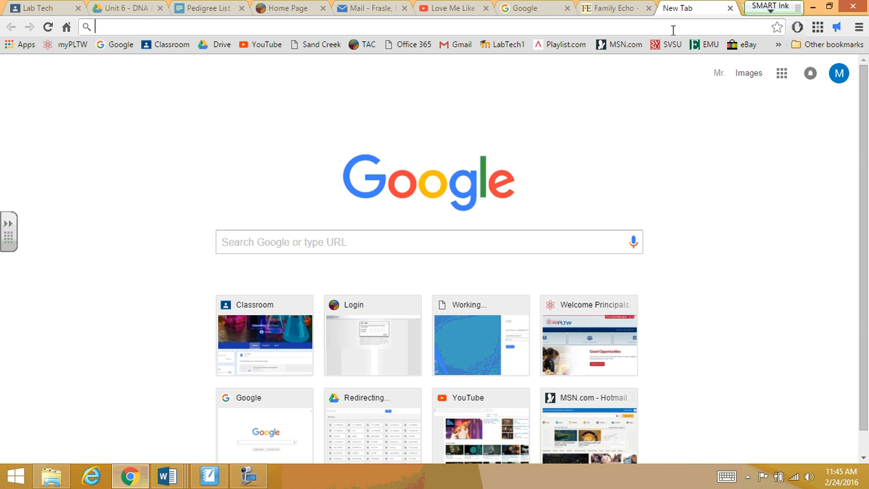
{"action": "type", "text": "faiml"}
{"action": "key", "text": "BackSpace"}
{"action": "key", "text": "BackSpace"}
{"action": "key", "text": "BackSpace"}
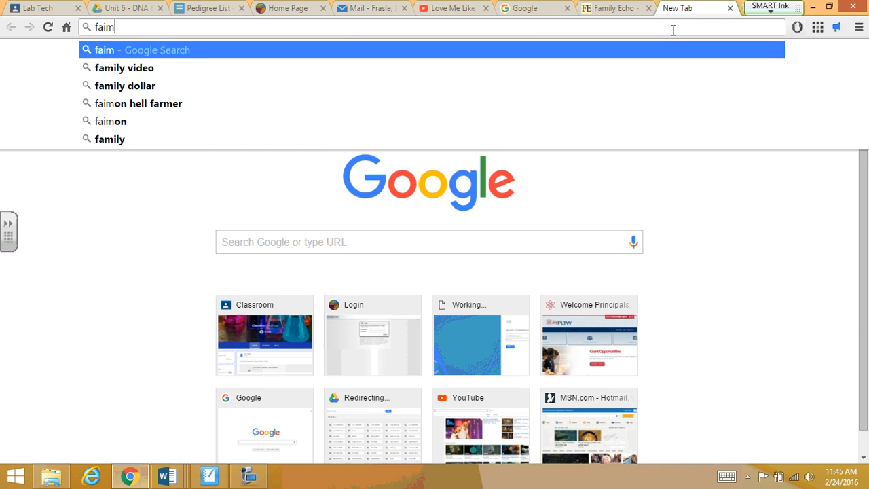
{"action": "type", "text": "milyecho.co"}
{"action": "key", "text": "Return"}
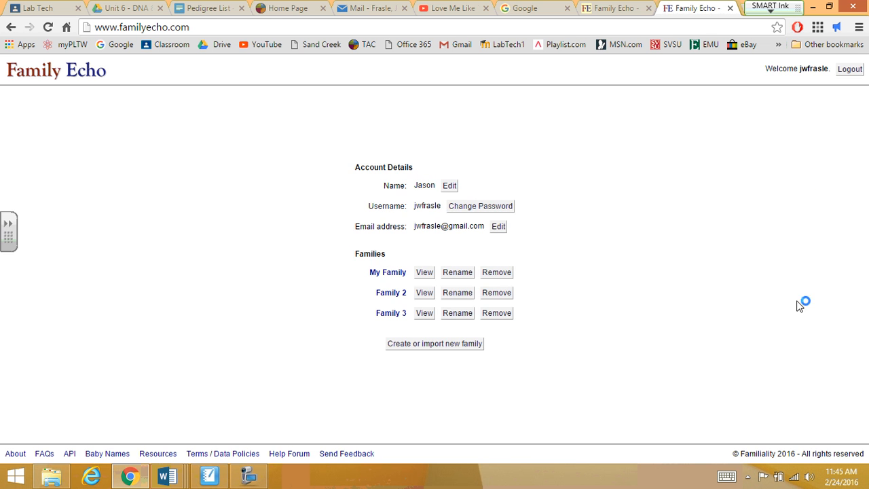
Log out, then log back in with the account's username and password
{"action": "left_click", "coordinate": [854, 69]}
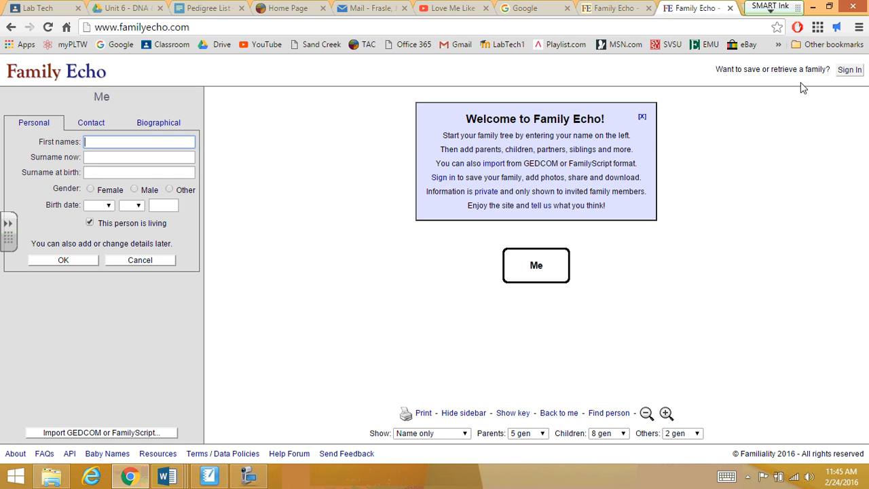
{"action": "left_click", "coordinate": [850, 70]}
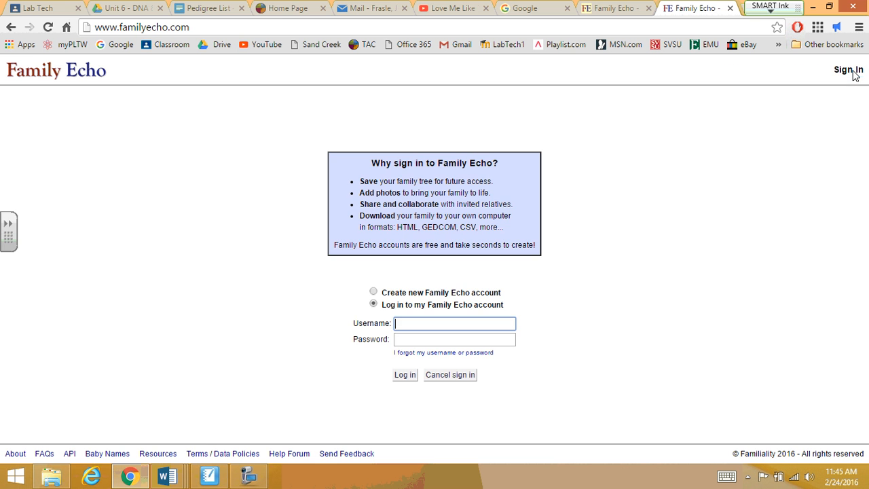
{"action": "left_click", "coordinate": [374, 292]}
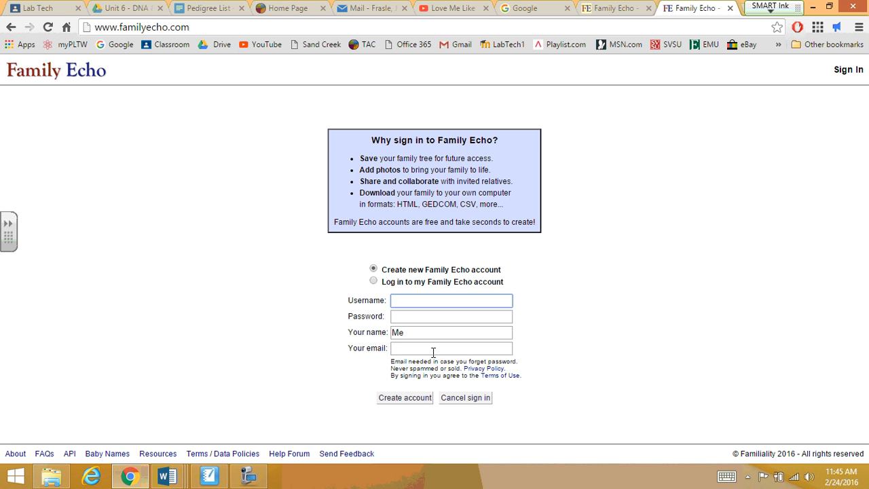
{"action": "left_click", "coordinate": [373, 282]}
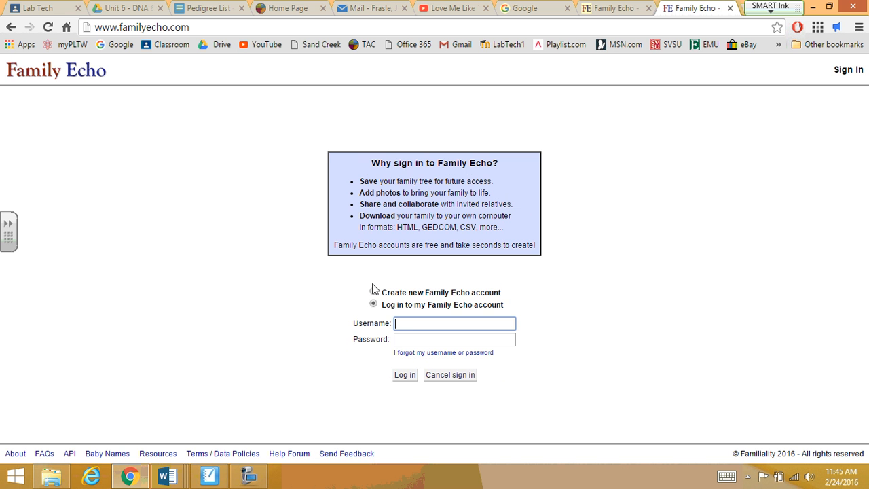
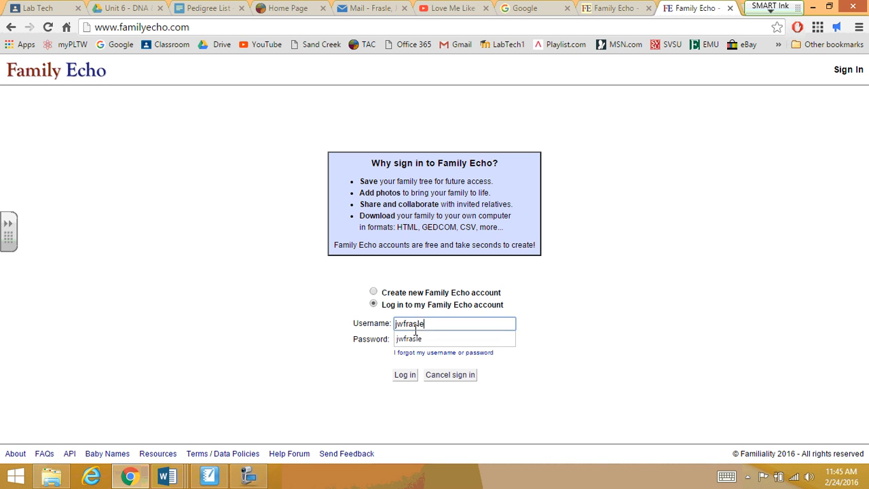
{"action": "key", "text": "Tab"}
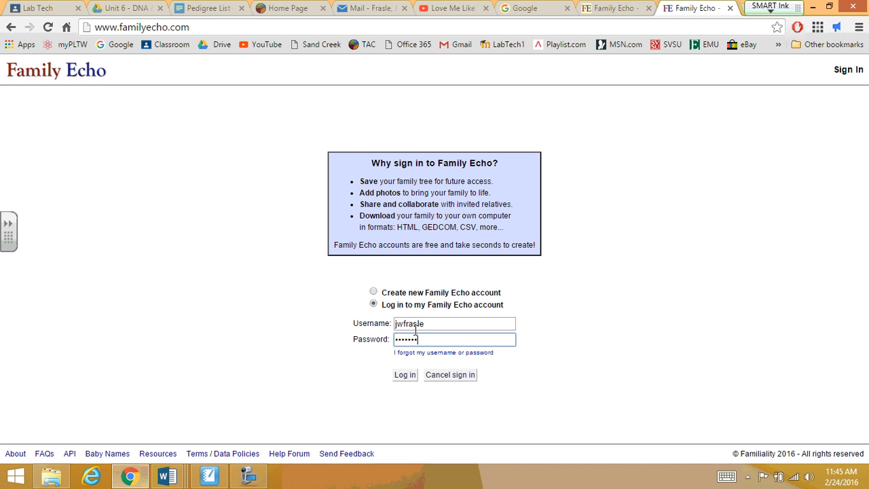
{"action": "key", "text": "Return"}
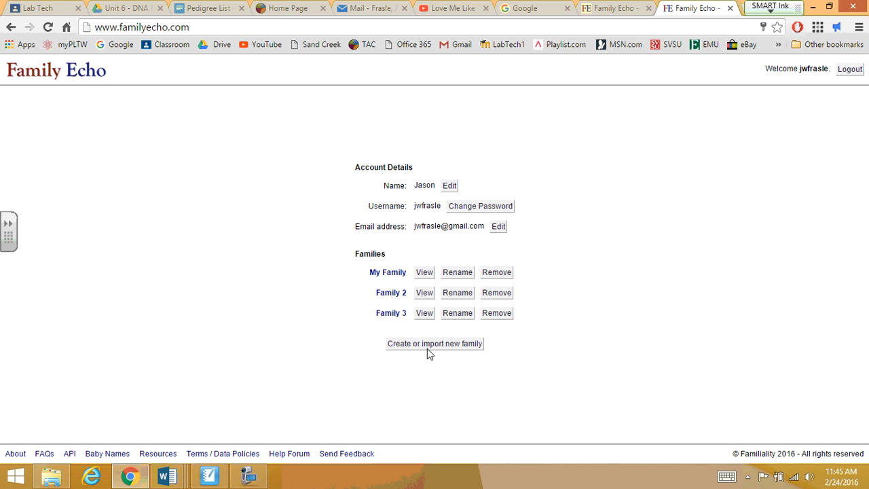
Create a new family and name its founder Rihanna Smith, surname at birth Gonzales
{"action": "left_click", "coordinate": [426, 345]}
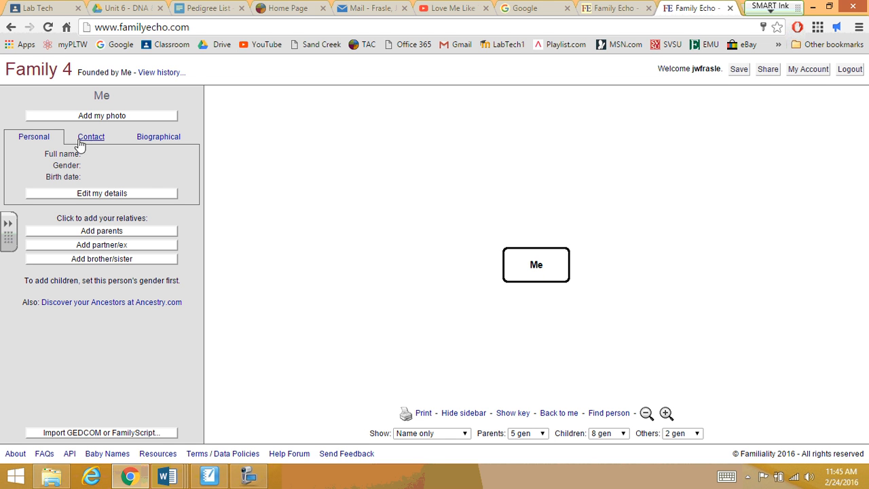
{"action": "left_click", "coordinate": [112, 194]}
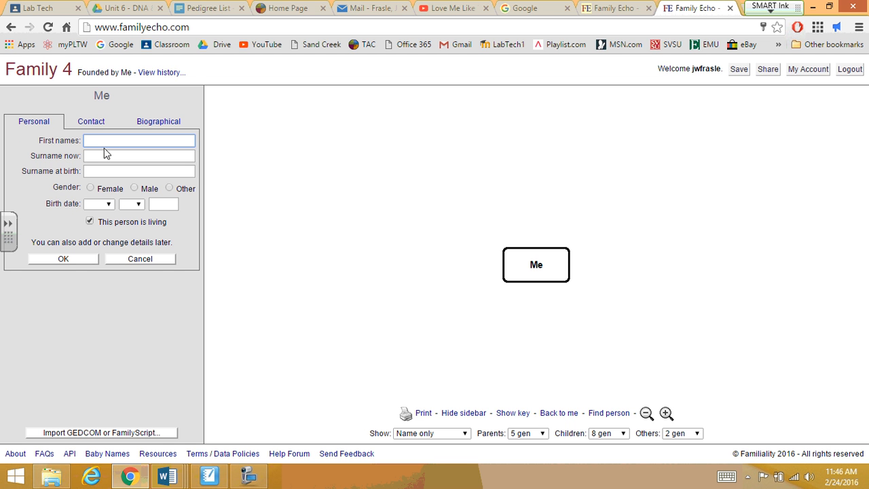
{"action": "type", "text": "Rihanna"}
{"action": "key", "text": "Tab"}
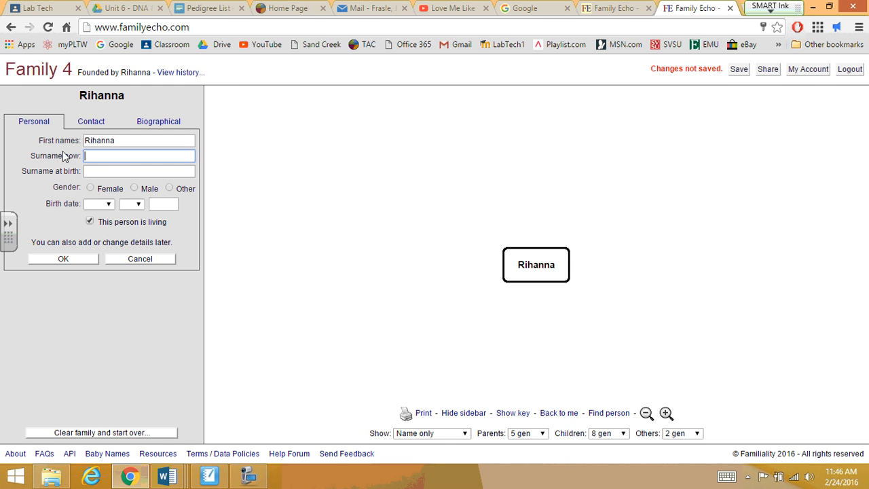
{"action": "left_click", "coordinate": [105, 170]}
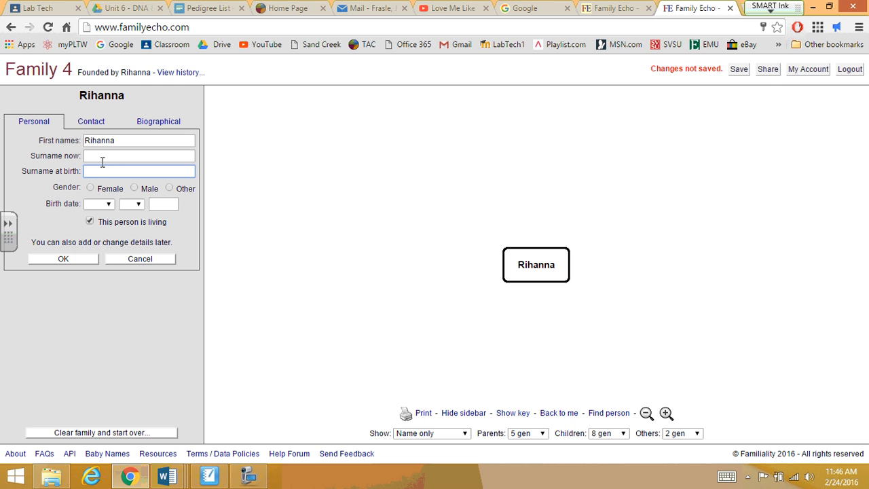
{"action": "left_click", "coordinate": [101, 155]}
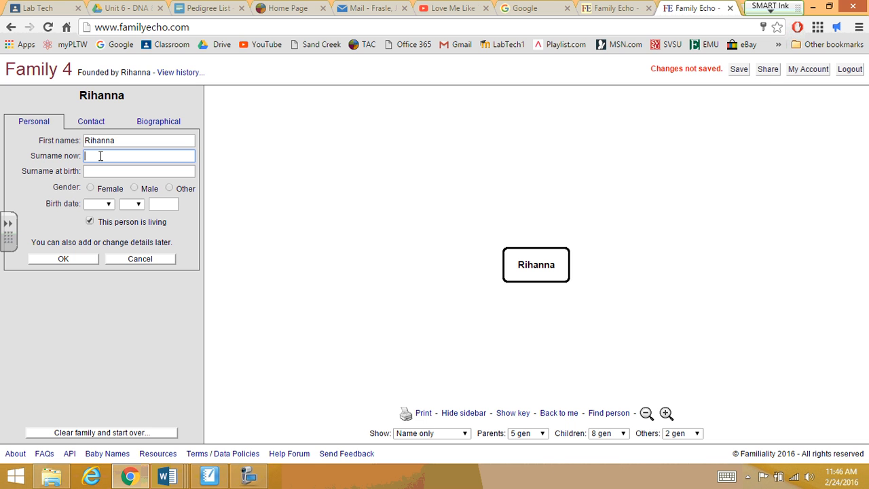
{"action": "type", "text": "Smith"}
{"action": "key", "text": "Tab"}
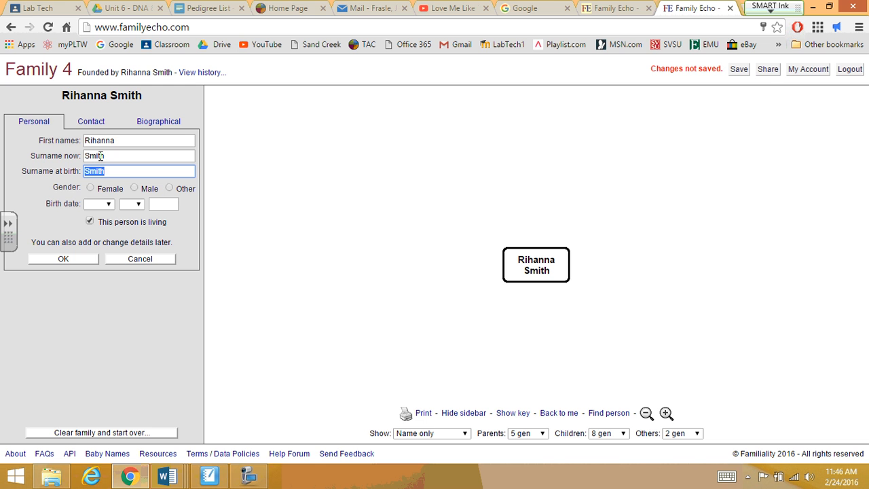
{"action": "type", "text": "Ga"}
{"action": "type", "text": "nzales"}
Make Rihanna a living female born 1 January 2001 and save her details
{"action": "left_click", "coordinate": [91, 189]}
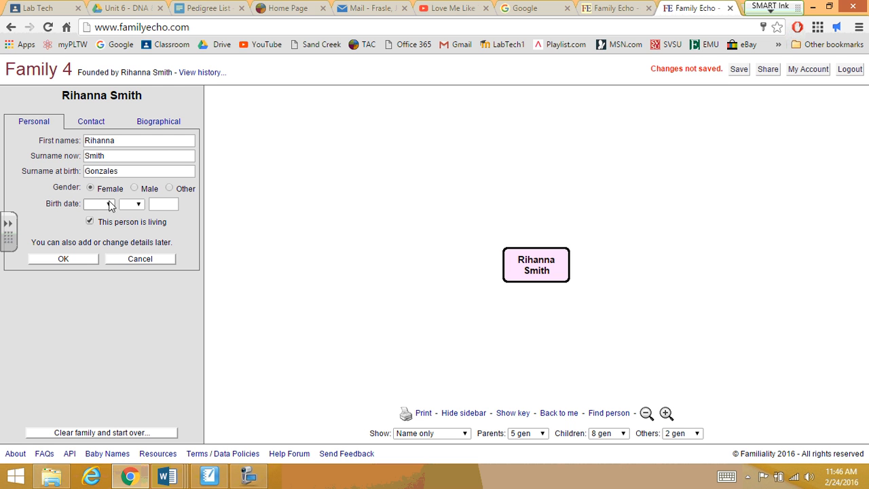
{"action": "left_click", "coordinate": [108, 204]}
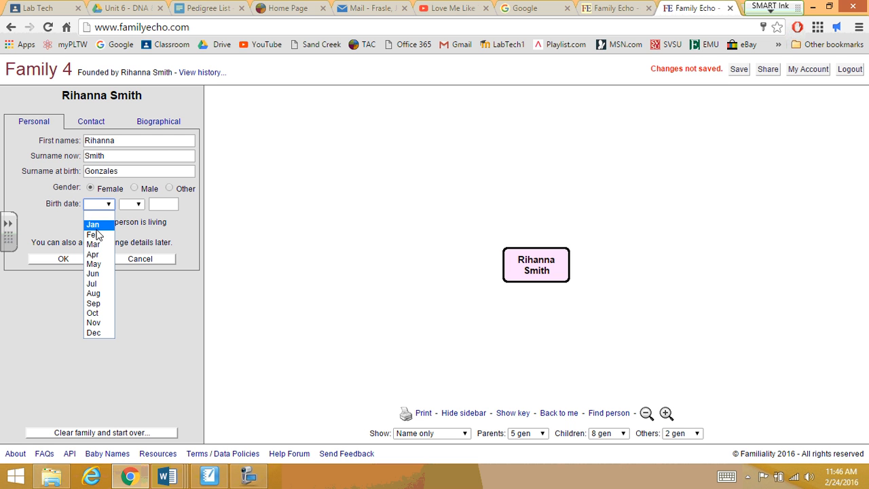
{"action": "left_click", "coordinate": [96, 227]}
{"action": "left_click", "coordinate": [135, 204]}
{"action": "left_click", "coordinate": [122, 224]}
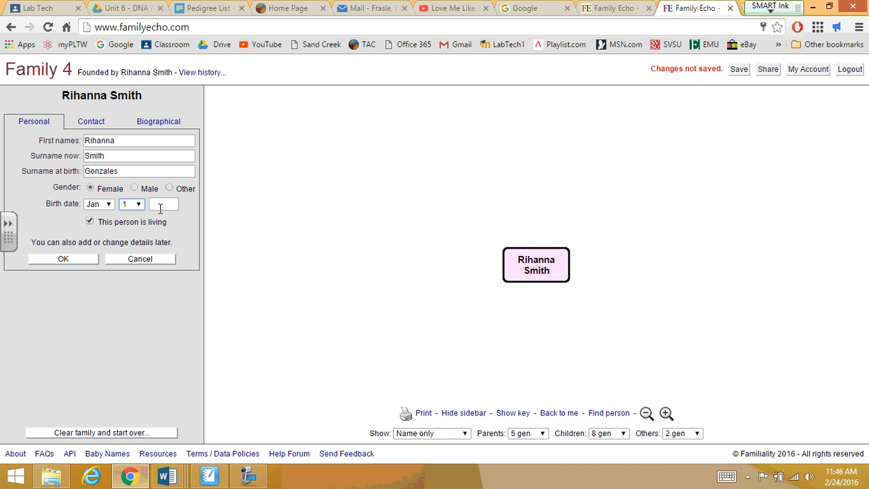
{"action": "left_click", "coordinate": [160, 209]}
{"action": "type", "text": "2001"}
{"action": "left_click", "coordinate": [91, 221]}
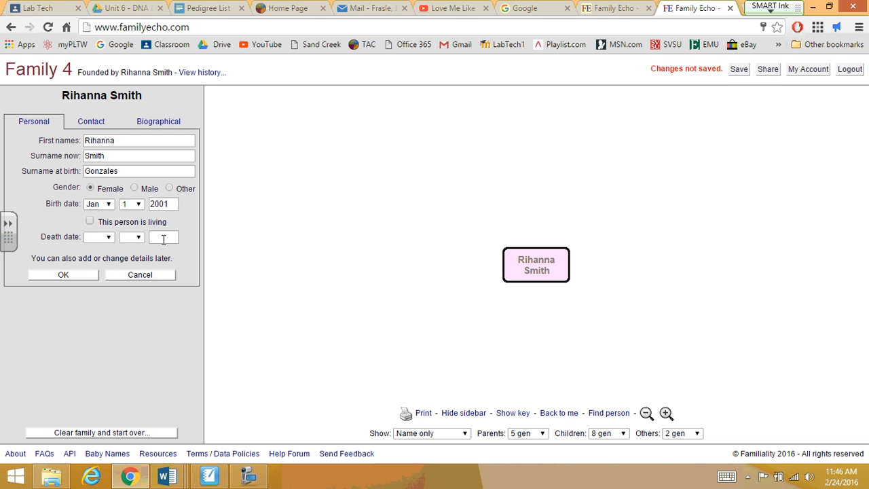
{"action": "left_click", "coordinate": [91, 221]}
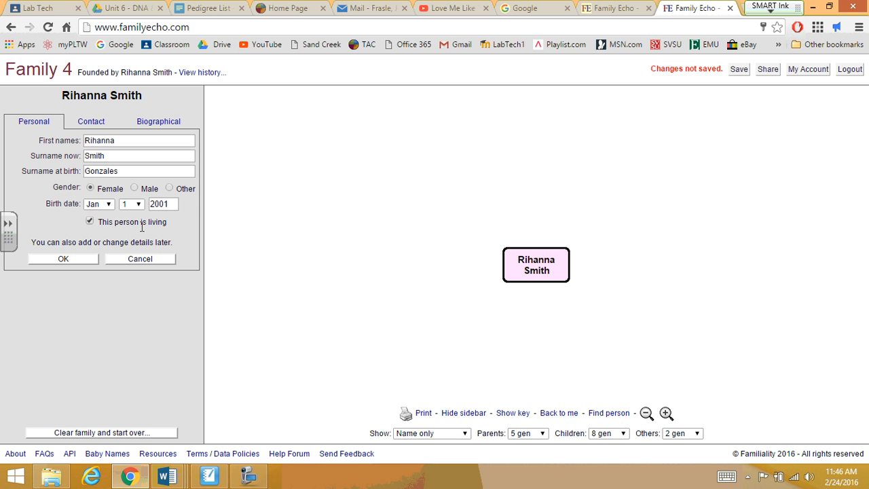
{"action": "left_click", "coordinate": [63, 259]}
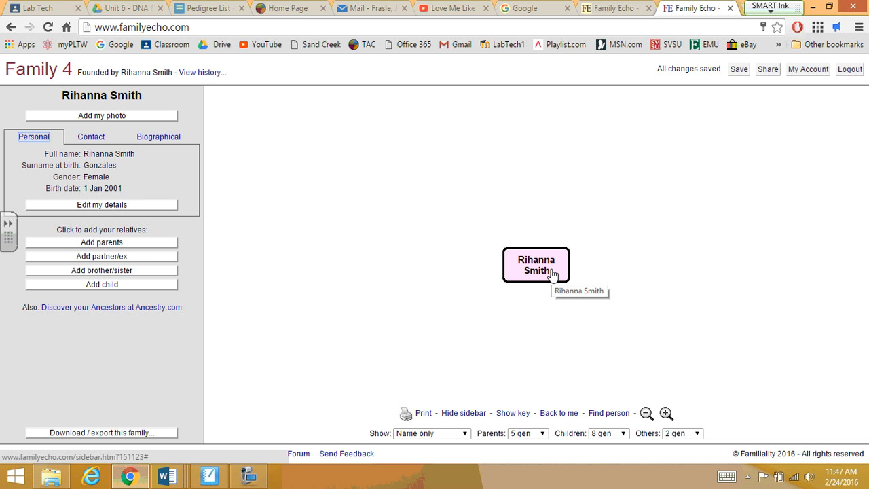
{"action": "left_click", "coordinate": [139, 207]}
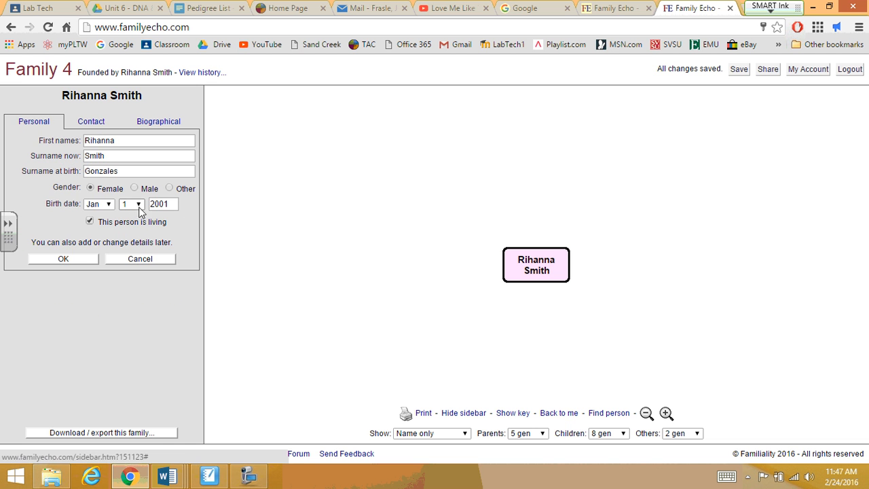
{"action": "left_click", "coordinate": [91, 122]}
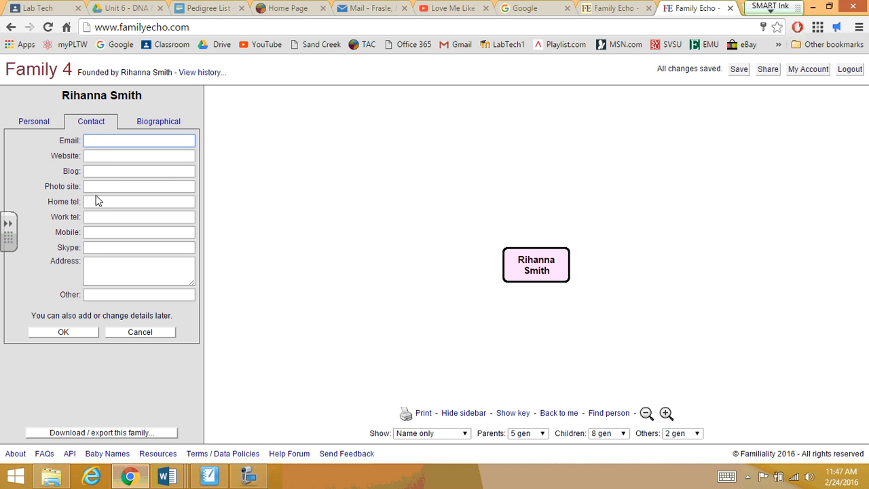
{"action": "left_click", "coordinate": [152, 122]}
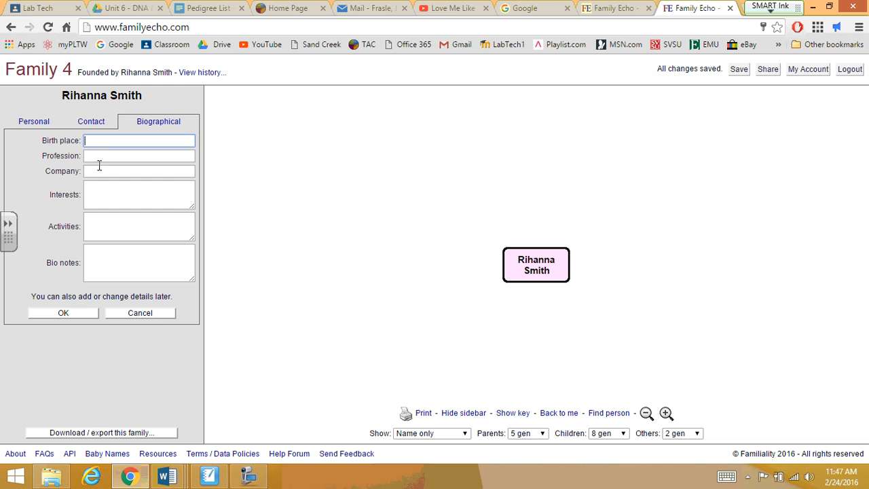
{"action": "left_click_drag", "start_coordinate": [53, 197], "coordinate": [82, 198]}
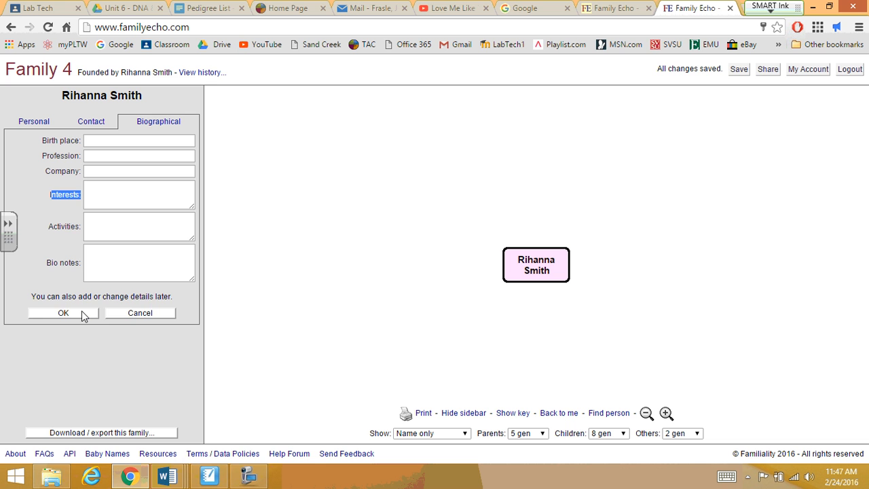
{"action": "left_click", "coordinate": [64, 313]}
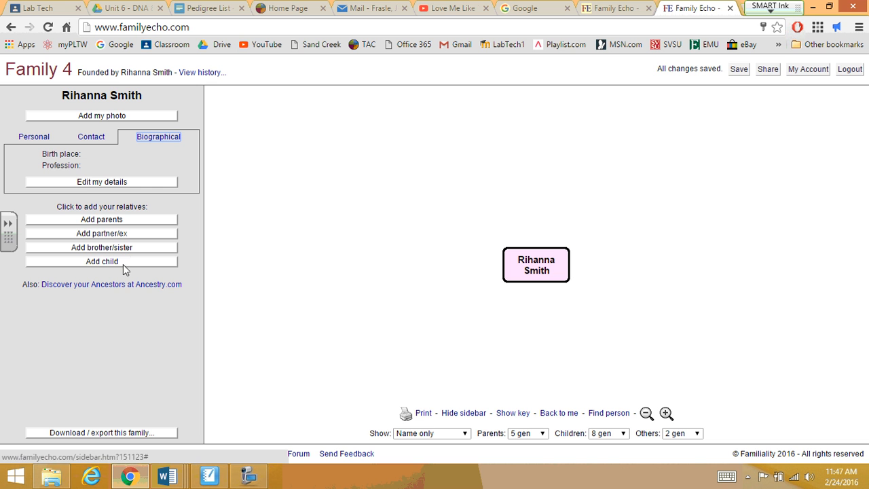
Add parents for Rihanna and name the mother Betty Smith, born Doe
{"action": "left_click", "coordinate": [108, 222]}
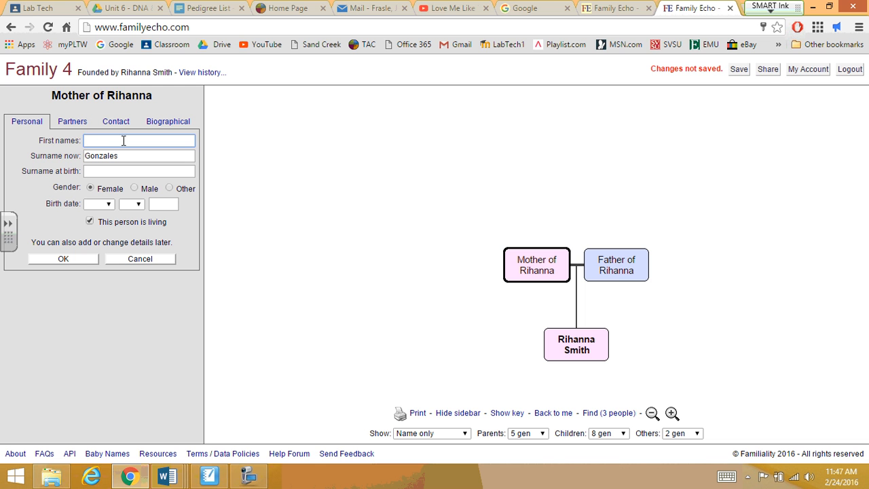
{"action": "type", "text": "Betty"}
{"action": "key", "text": "Tab"}
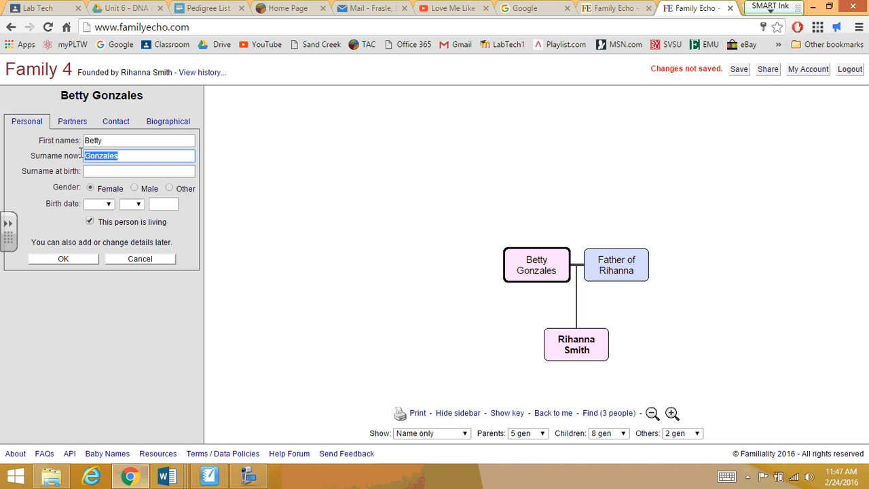
{"action": "type", "text": "Smith"}
{"action": "key", "text": "Tab"}
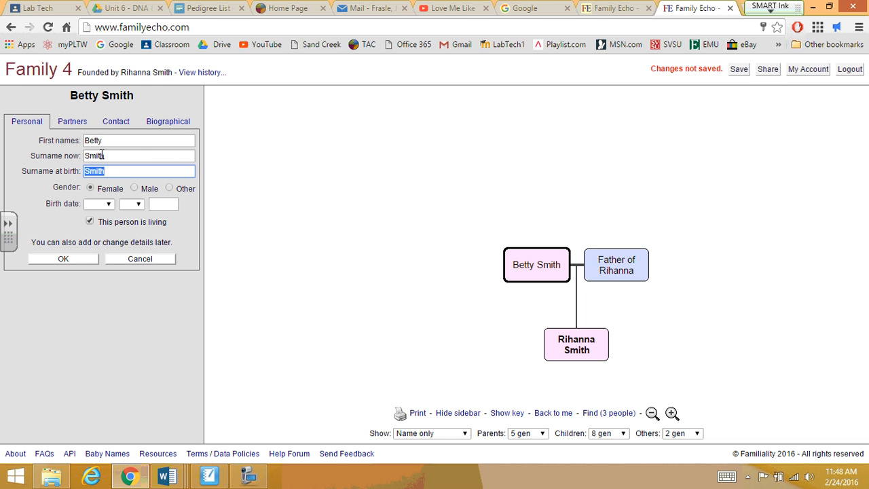
{"action": "type", "text": "Doe"}
Set Betty's birth date to 2 February 1984
{"action": "left_click", "coordinate": [109, 204]}
{"action": "left_click", "coordinate": [108, 233]}
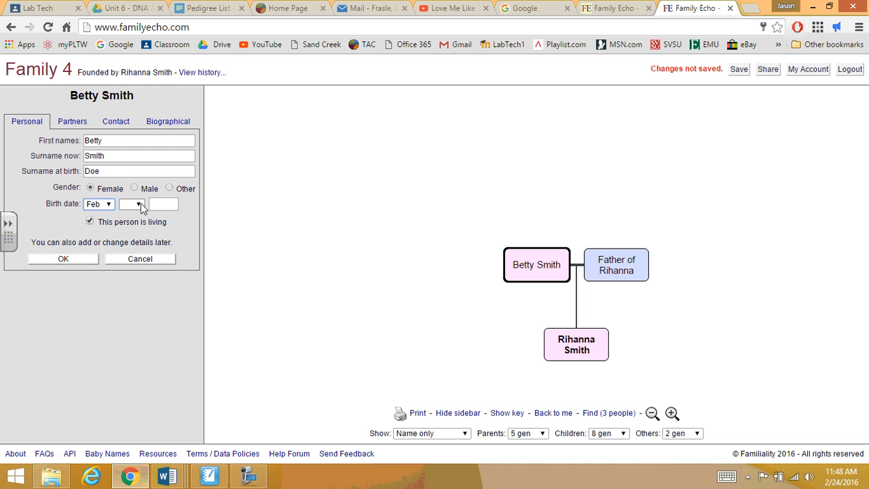
{"action": "left_click", "coordinate": [139, 203]}
{"action": "left_click", "coordinate": [133, 237]}
{"action": "left_click", "coordinate": [159, 205]}
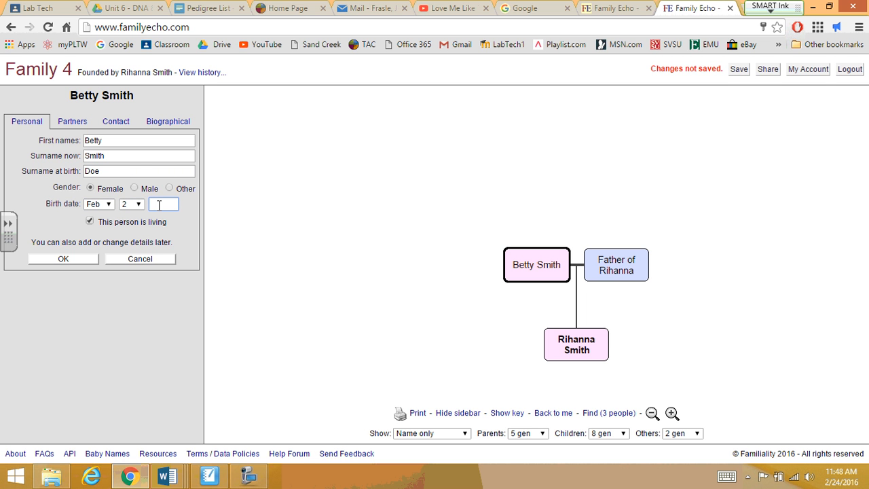
{"action": "type", "text": "1984"}
{"action": "left_click", "coordinate": [80, 258]}
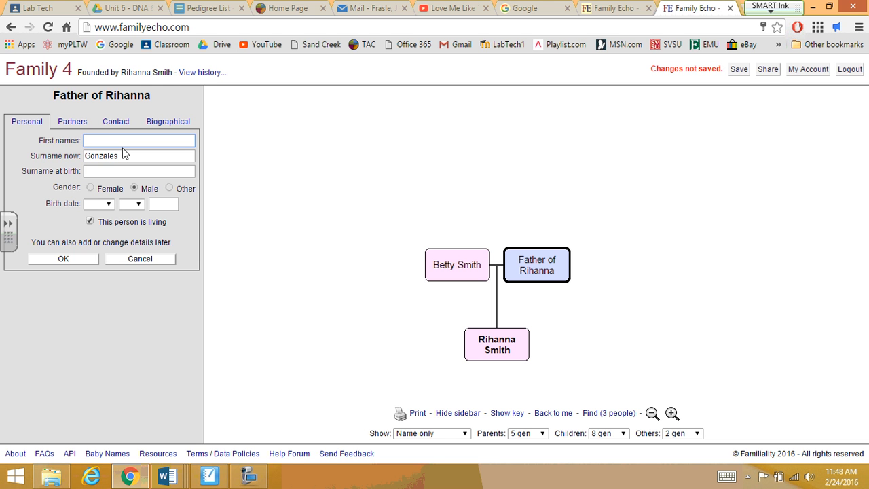
{"action": "type", "text": "J"}
{"action": "type", "text": "e"}
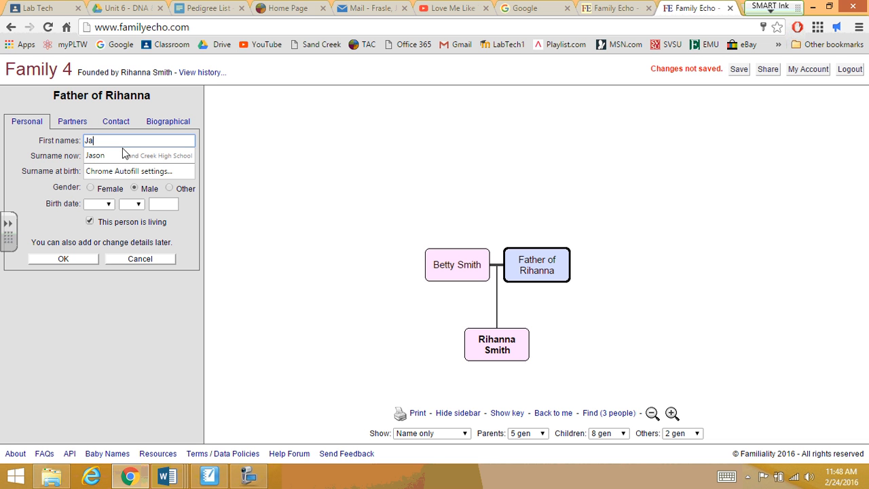
{"action": "type", "text": "a"}
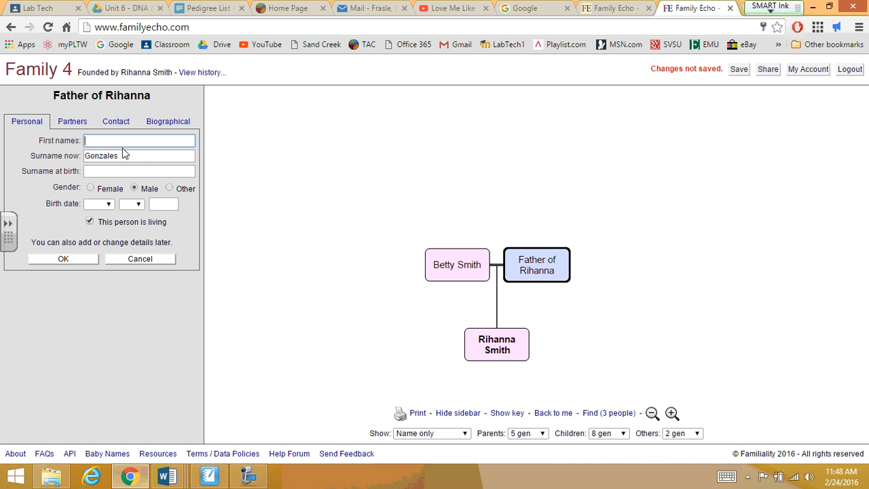
{"action": "type", "text": "Jesus"}
{"action": "left_click", "coordinate": [69, 260]}
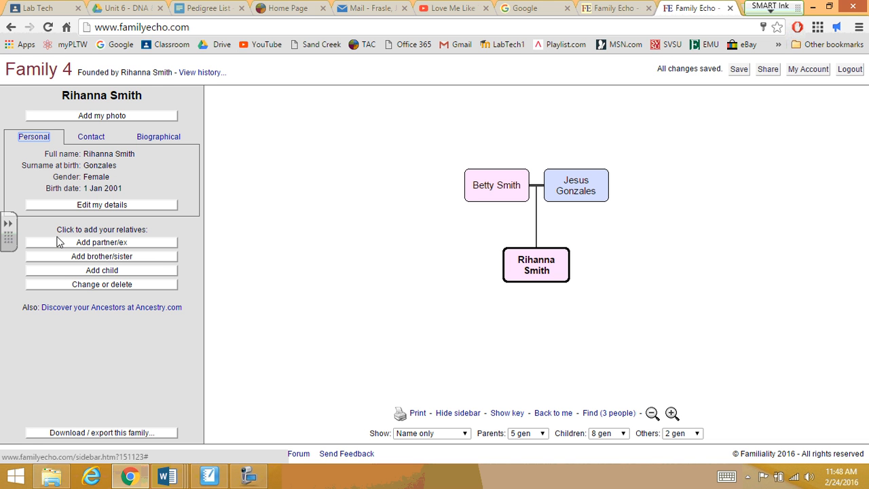
{"action": "left_click", "coordinate": [498, 193]}
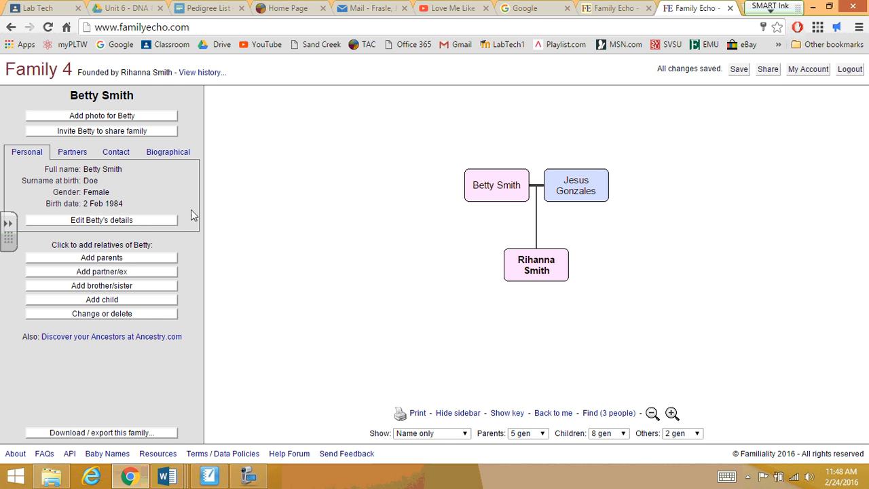
{"action": "left_click", "coordinate": [72, 157]}
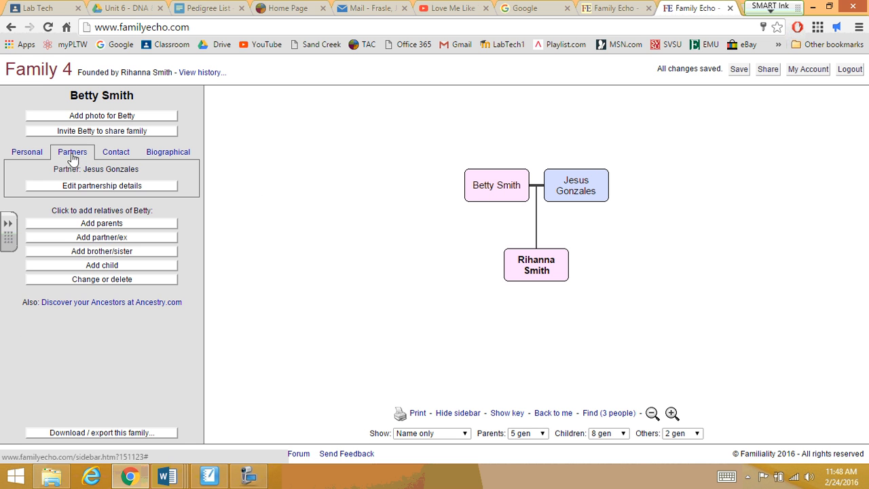
{"action": "left_click", "coordinate": [86, 187]}
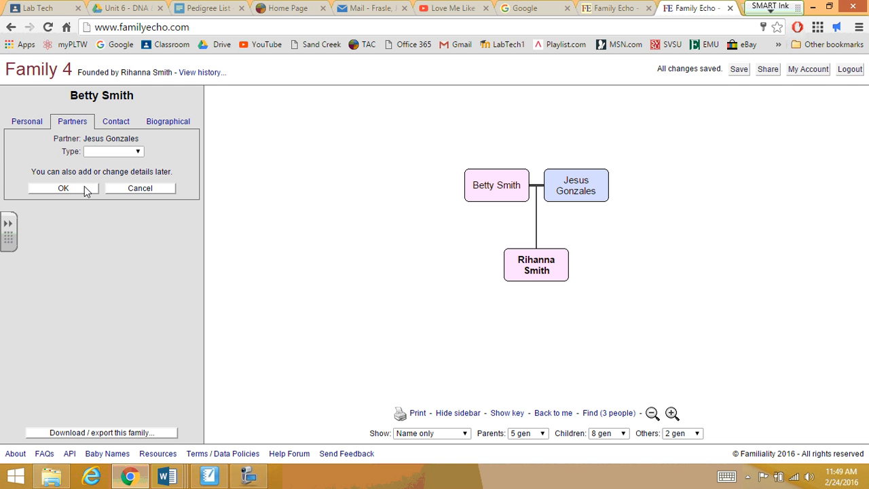
{"action": "left_click", "coordinate": [105, 155]}
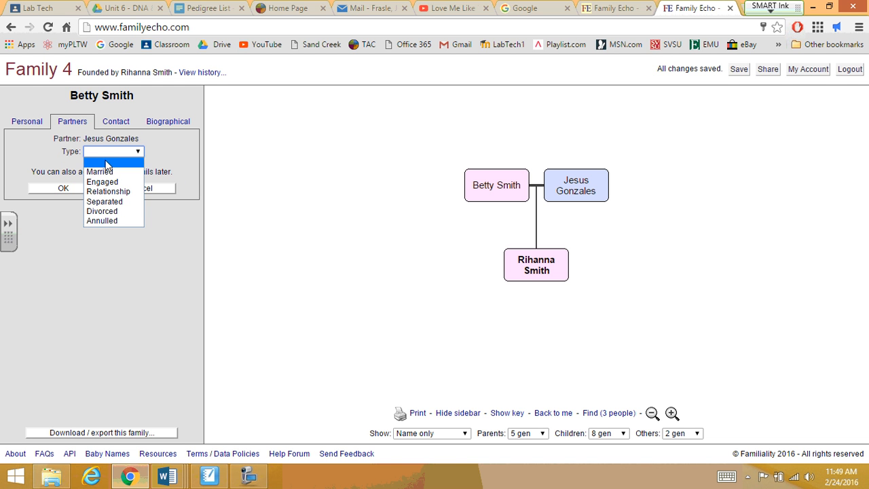
{"action": "left_click", "coordinate": [102, 211]}
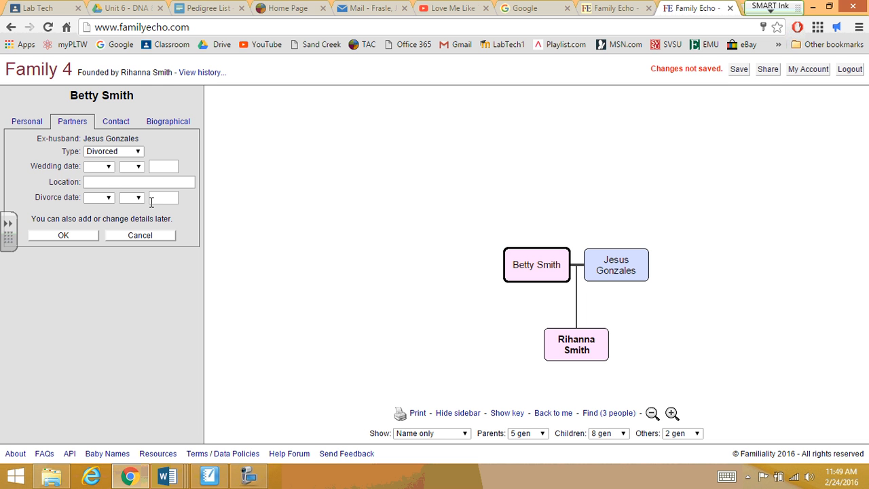
{"action": "left_click", "coordinate": [39, 126]}
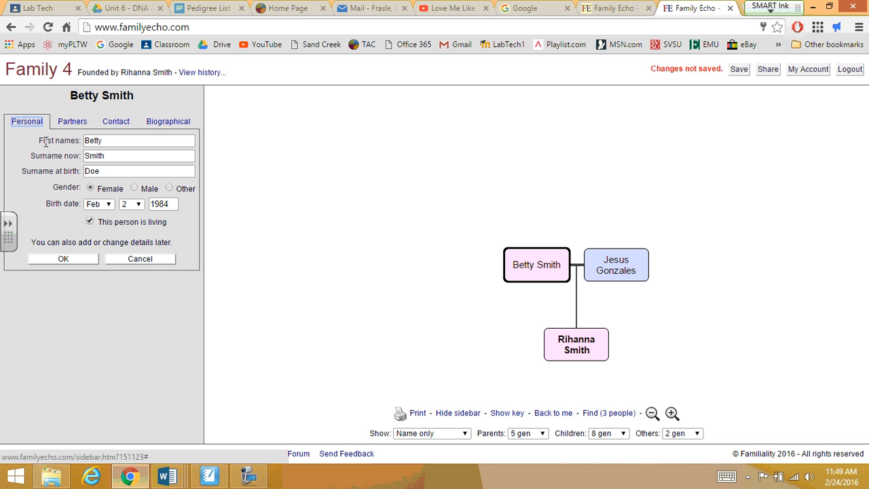
{"action": "left_click", "coordinate": [82, 261]}
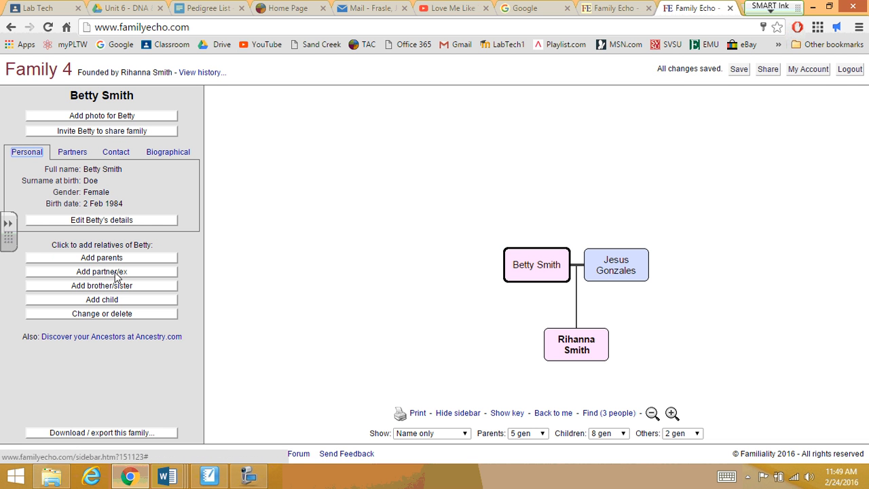
{"action": "left_click", "coordinate": [563, 262]}
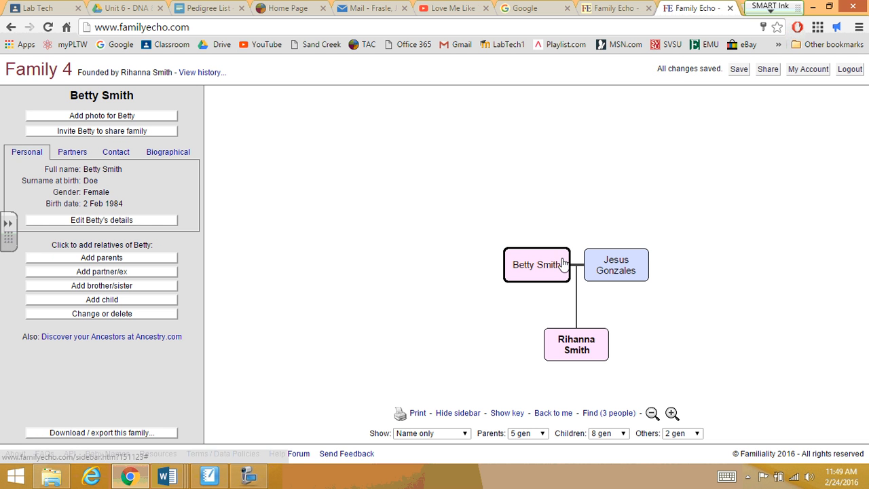
{"action": "left_click", "coordinate": [105, 272]}
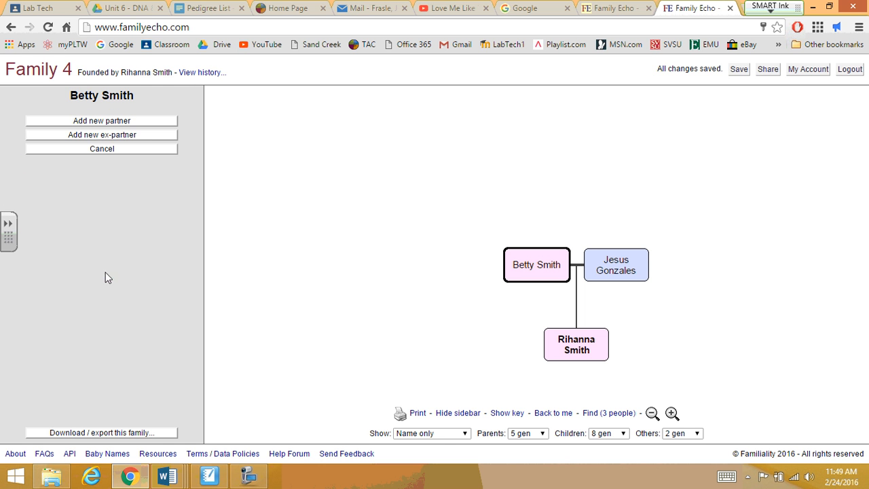
{"action": "left_click", "coordinate": [99, 135]}
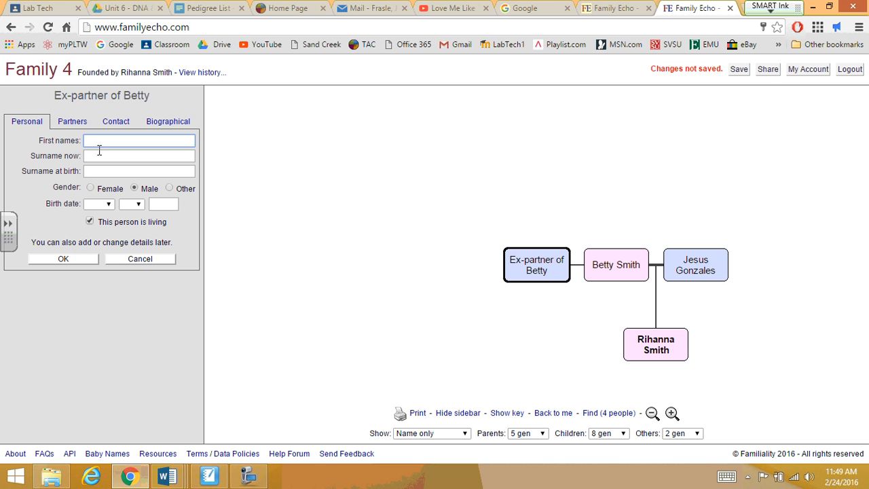
{"action": "left_click", "coordinate": [99, 151]}
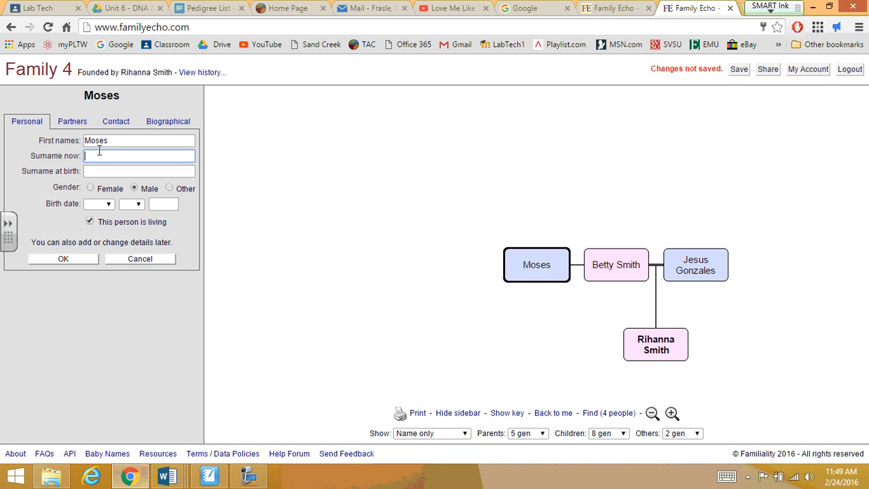
{"action": "type", "text": "Mohammed"}
{"action": "left_click", "coordinate": [62, 126]}
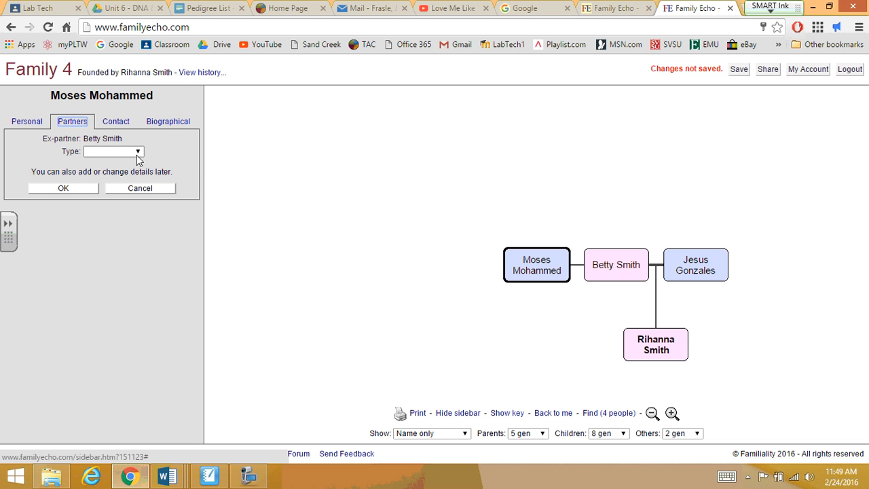
{"action": "left_click", "coordinate": [138, 152]}
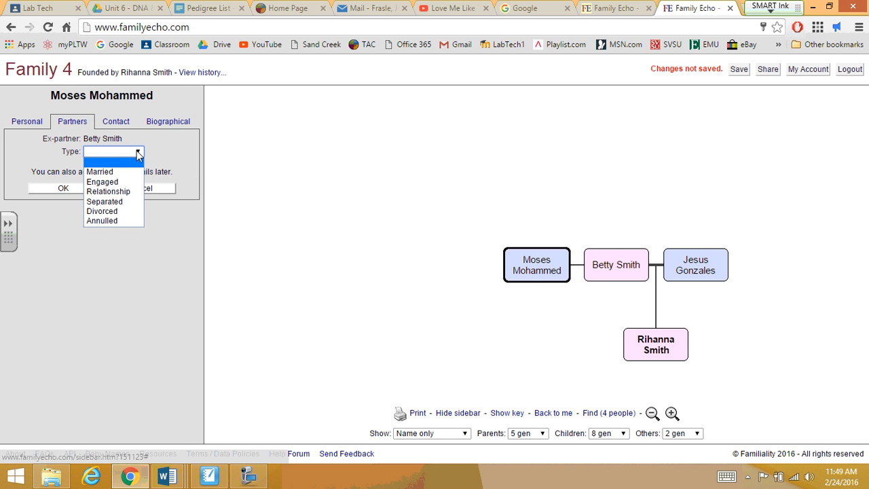
{"action": "left_click", "coordinate": [102, 211]}
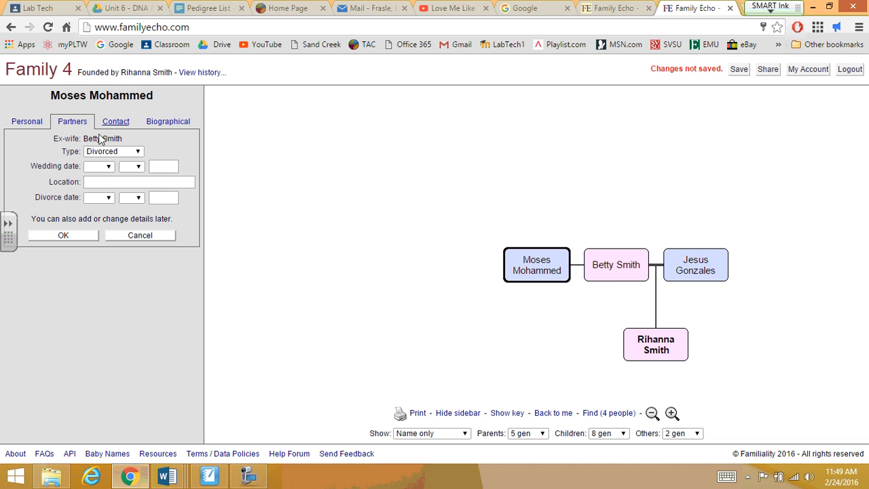
{"action": "left_click", "coordinate": [86, 235]}
{"action": "left_click", "coordinate": [73, 236]}
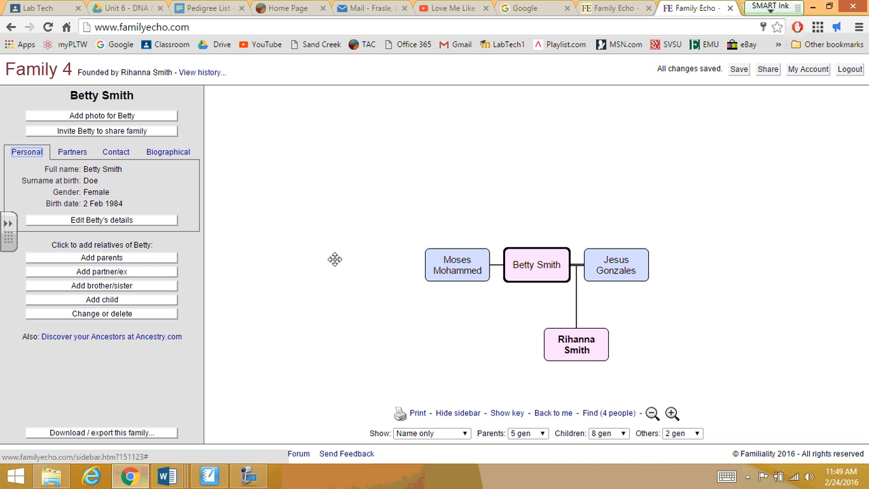
{"action": "left_click", "coordinate": [521, 269]}
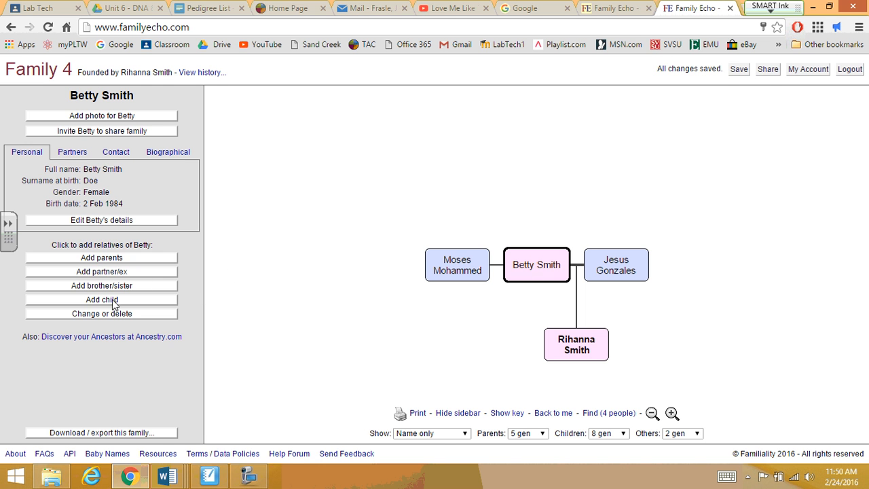
{"action": "left_click", "coordinate": [102, 299]}
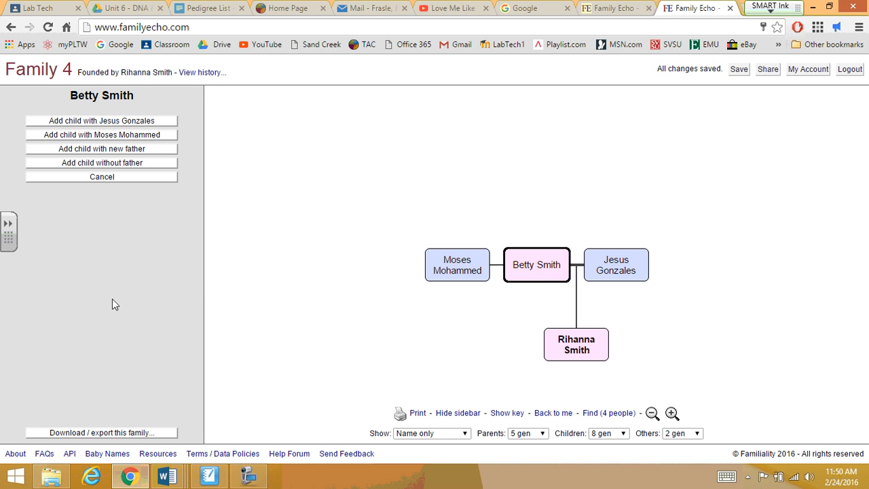
{"action": "left_click", "coordinate": [120, 135]}
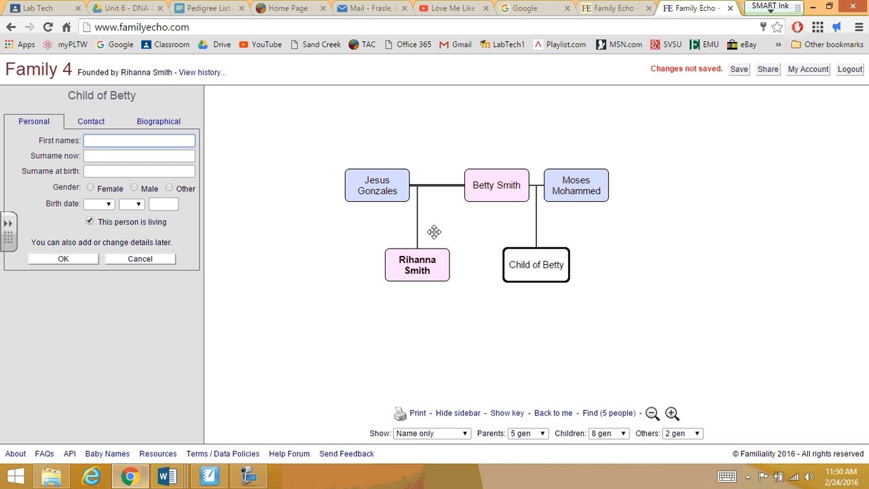
{"action": "left_click", "coordinate": [91, 189]}
{"action": "left_click", "coordinate": [100, 140]}
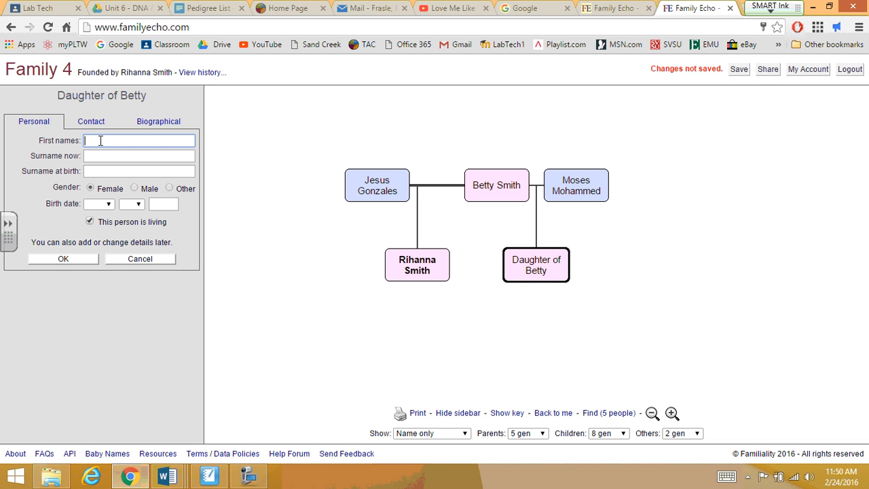
{"action": "type", "text": "Bertha"}
{"action": "left_click", "coordinate": [100, 154]}
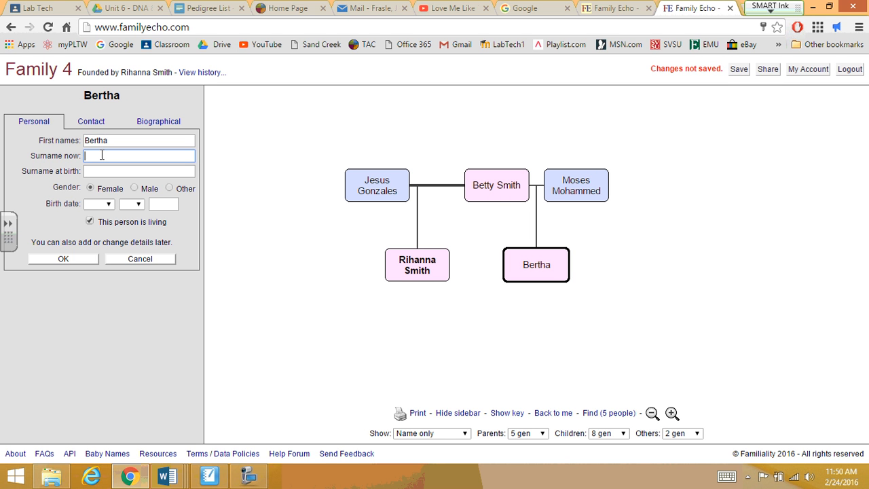
{"action": "type", "text": "Mohammed"}
{"action": "key", "text": "Tab"}
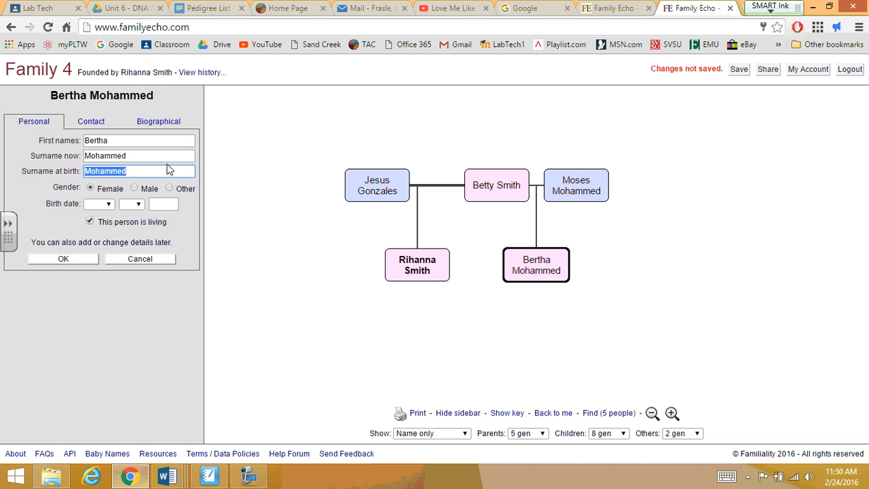
{"action": "left_click", "coordinate": [110, 204]}
{"action": "left_click", "coordinate": [112, 273]}
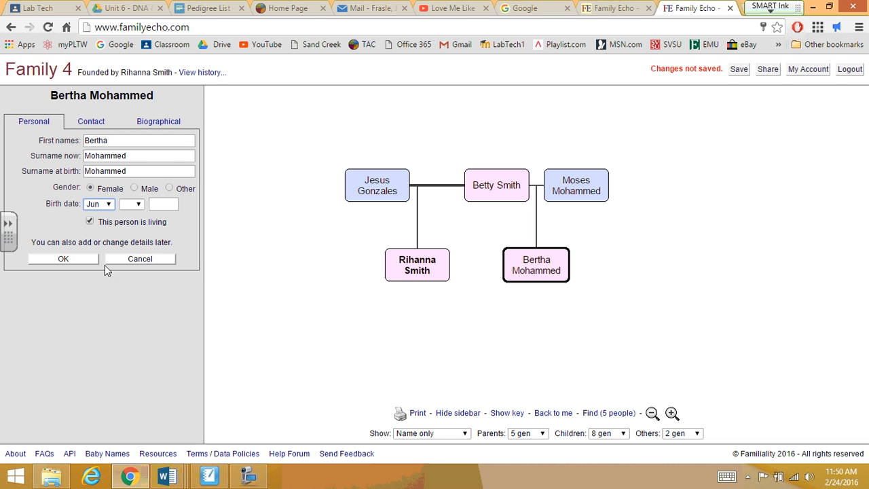
{"action": "left_click", "coordinate": [132, 204]}
{"action": "left_click", "coordinate": [129, 285]}
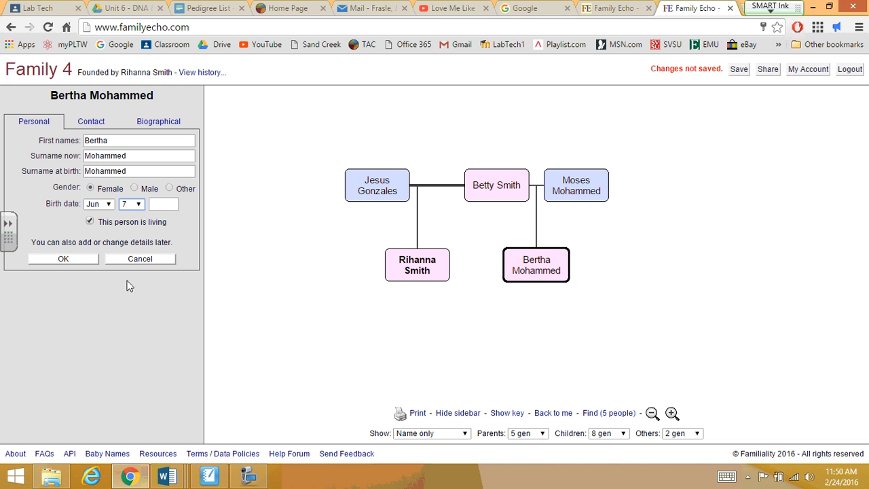
{"action": "left_click", "coordinate": [162, 203]}
{"action": "type", "text": "2002"}
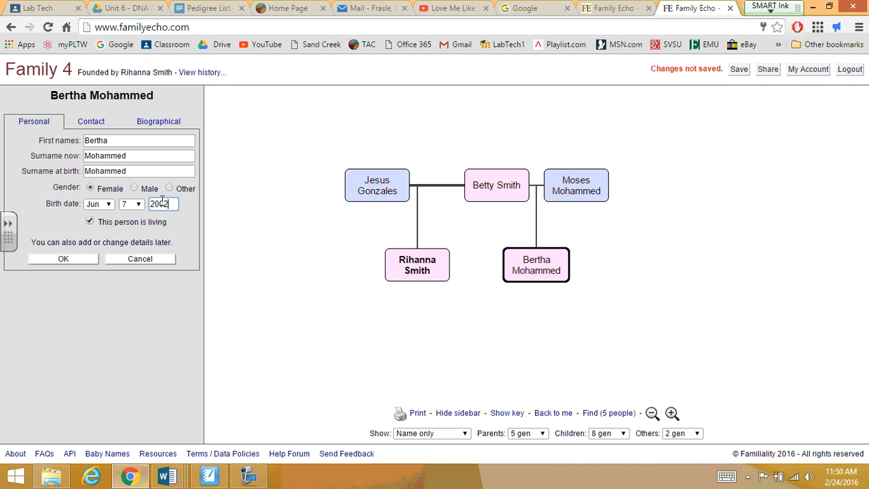
{"action": "left_click", "coordinate": [71, 260]}
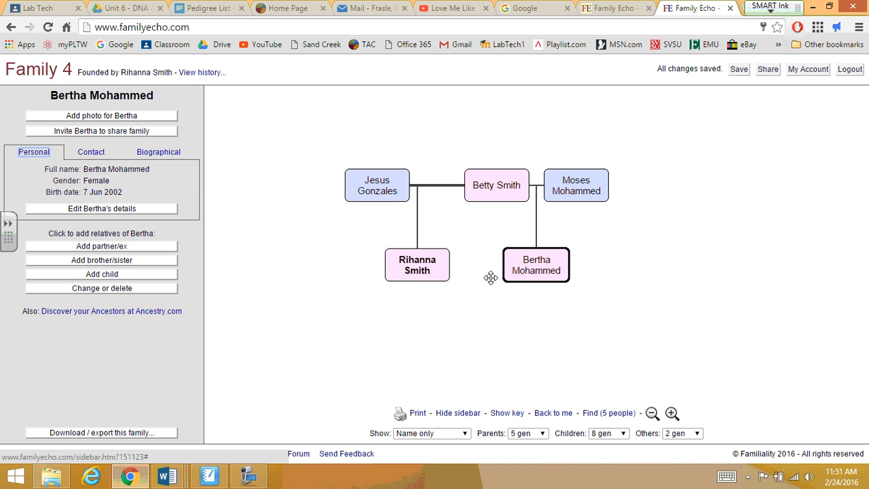
{"action": "left_click_drag", "start_coordinate": [431, 192], "coordinate": [516, 211]}
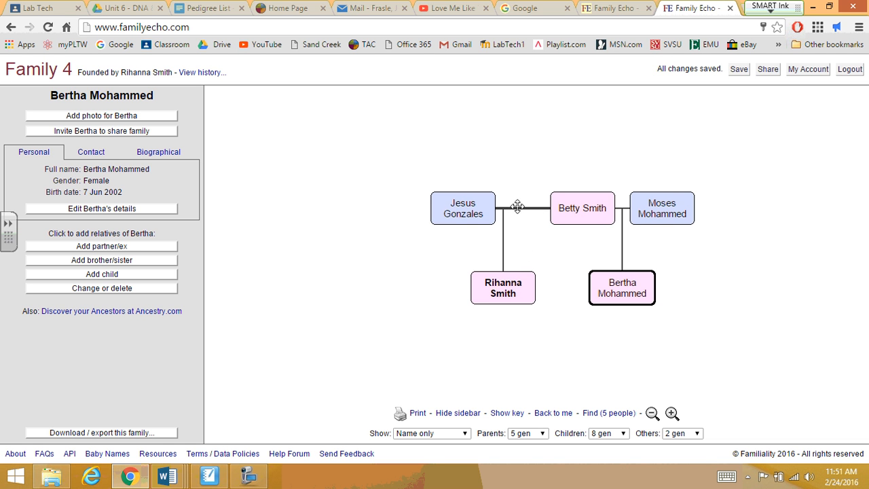
{"action": "mouse_move", "coordinate": [512, 213]}
{"action": "left_mouse_down"}
{"action": "mouse_move", "coordinate": [594, 227]}
{"action": "mouse_move", "coordinate": [501, 218]}
{"action": "left_mouse_up"}
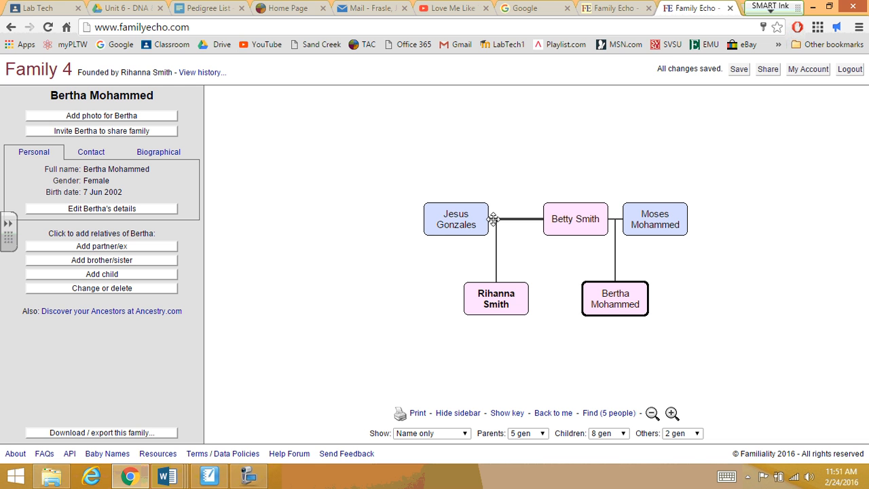
{"action": "left_click", "coordinate": [482, 305]}
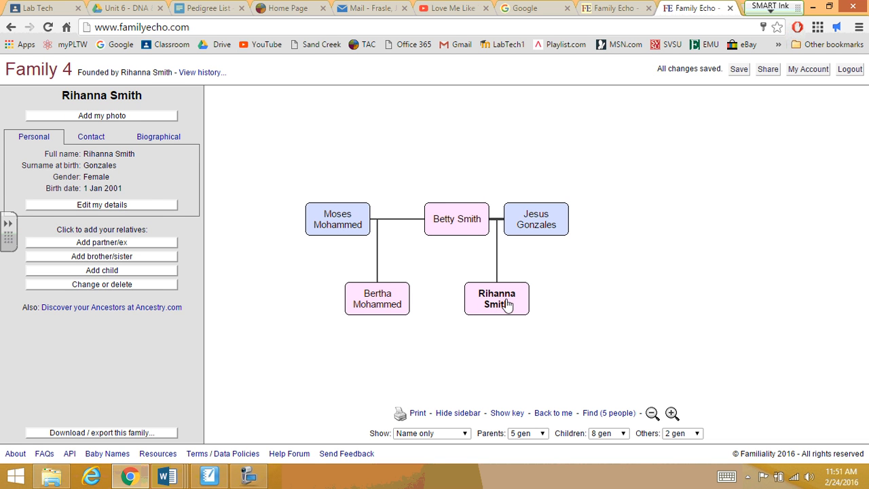
{"action": "left_click", "coordinate": [137, 256]}
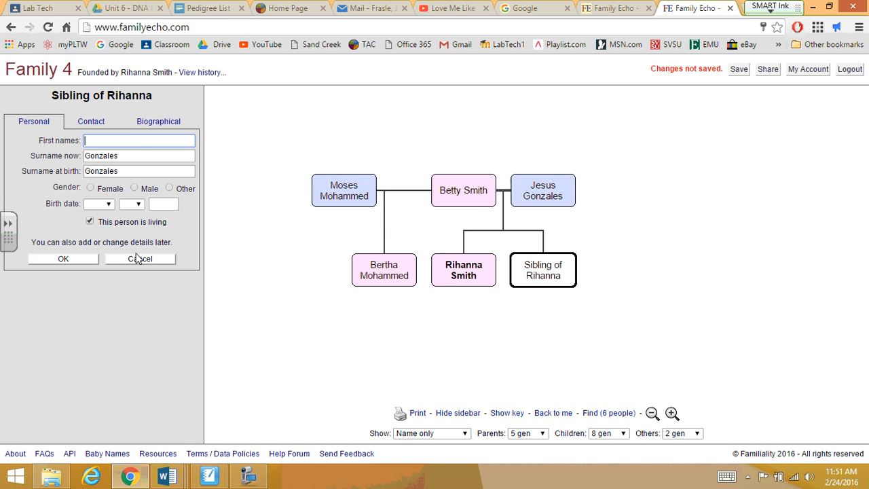
Make the sibling male, name him Nicholas, and save
{"action": "left_click", "coordinate": [126, 138]}
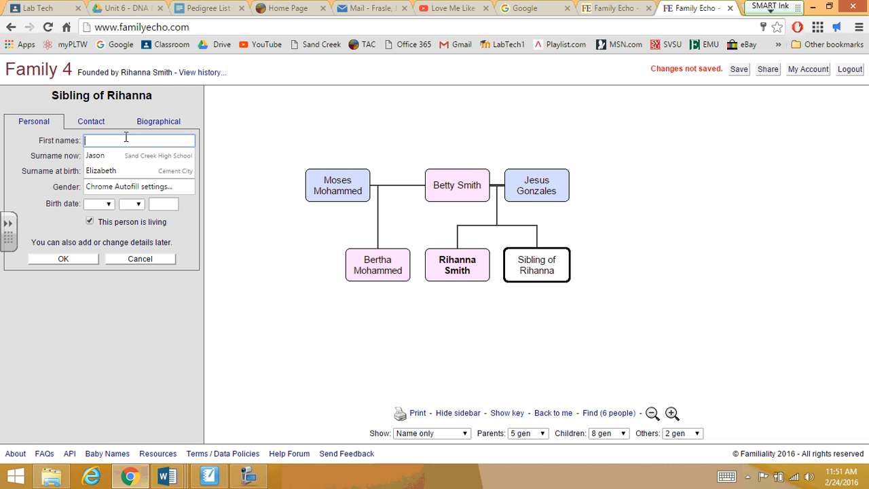
{"action": "left_click", "coordinate": [121, 223]}
{"action": "left_click", "coordinate": [136, 189]}
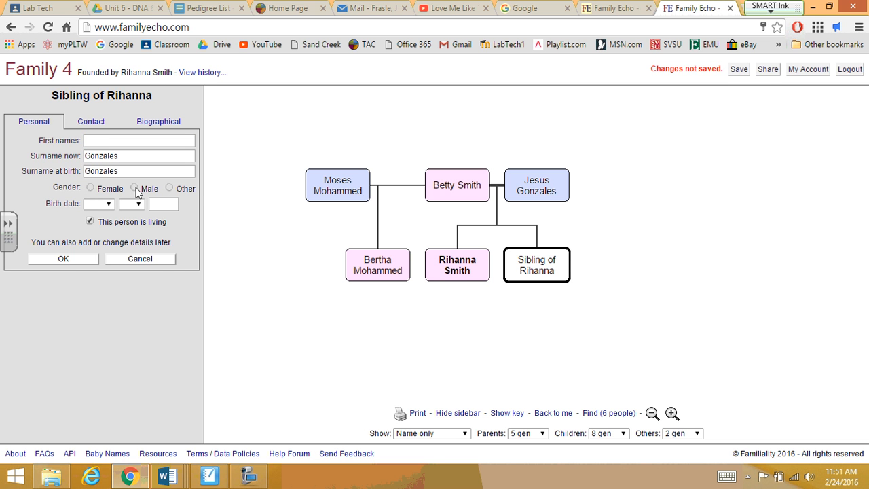
{"action": "left_click", "coordinate": [133, 140]}
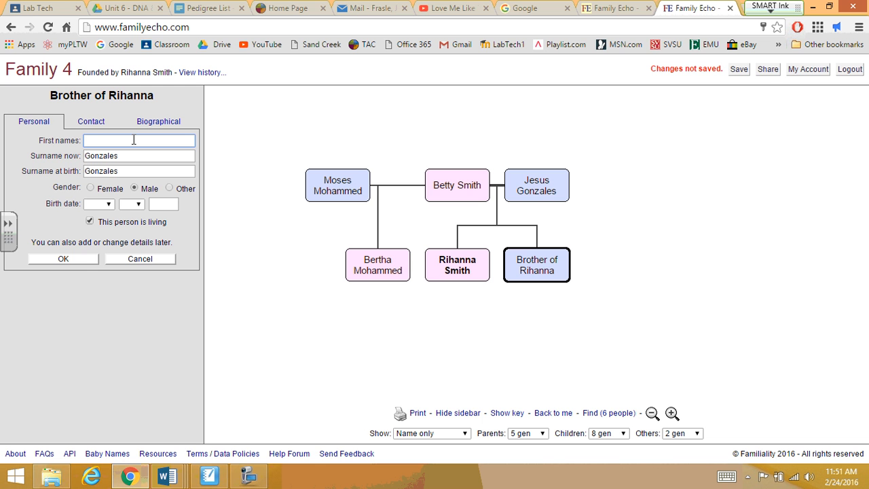
{"action": "type", "text": "NIcho"}
{"action": "type", "text": "las"}
{"action": "left_click", "coordinate": [82, 259]}
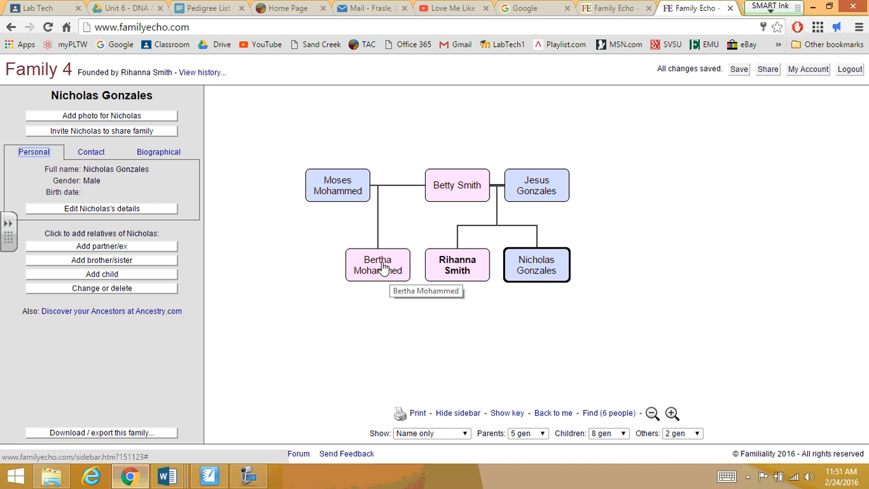
{"action": "left_click", "coordinate": [310, 262]}
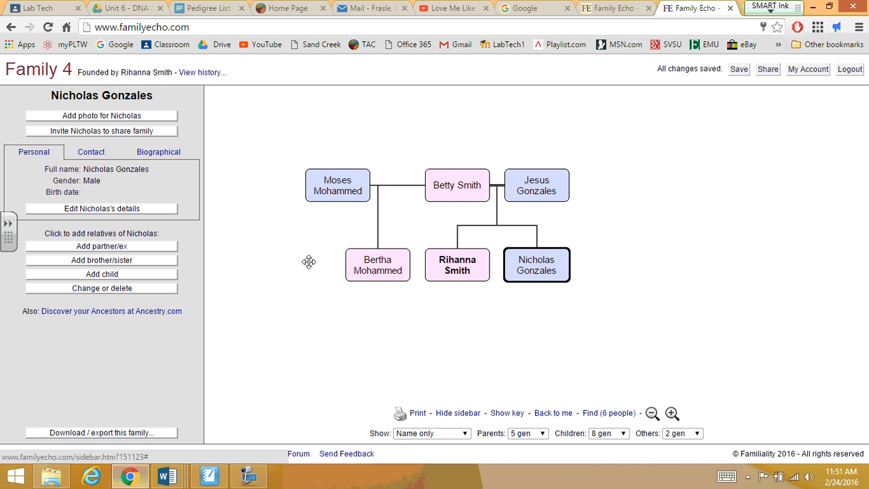
{"action": "left_click", "coordinate": [474, 196]}
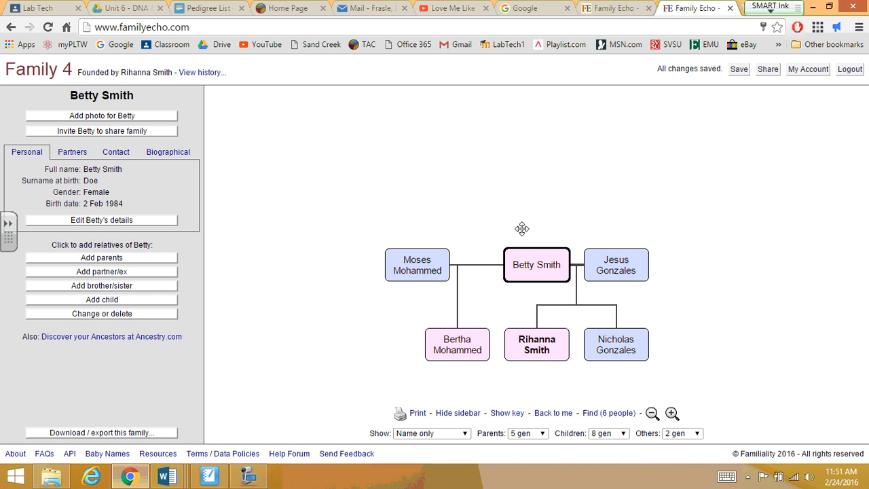
{"action": "left_click", "coordinate": [97, 261]}
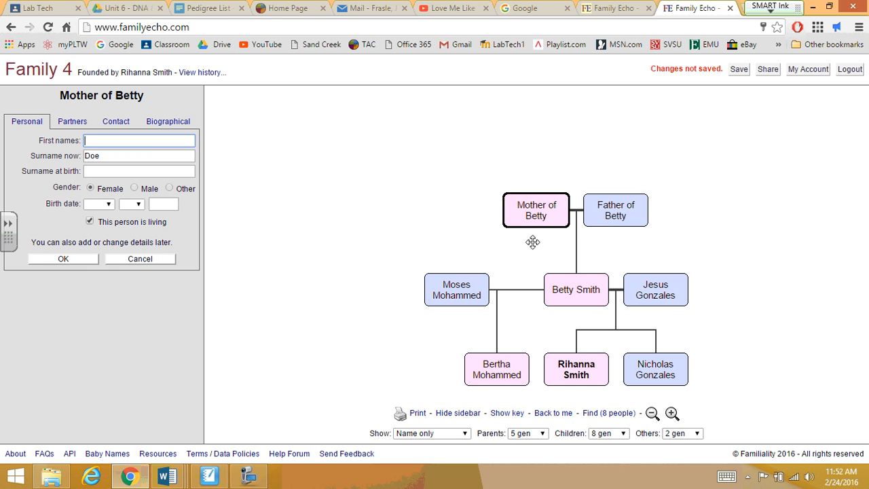
{"action": "left_click", "coordinate": [656, 299]}
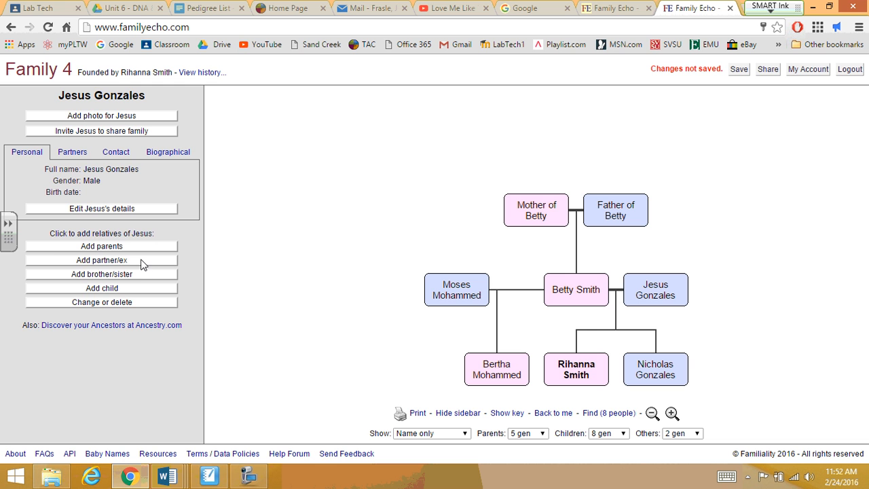
{"action": "left_click", "coordinate": [137, 249]}
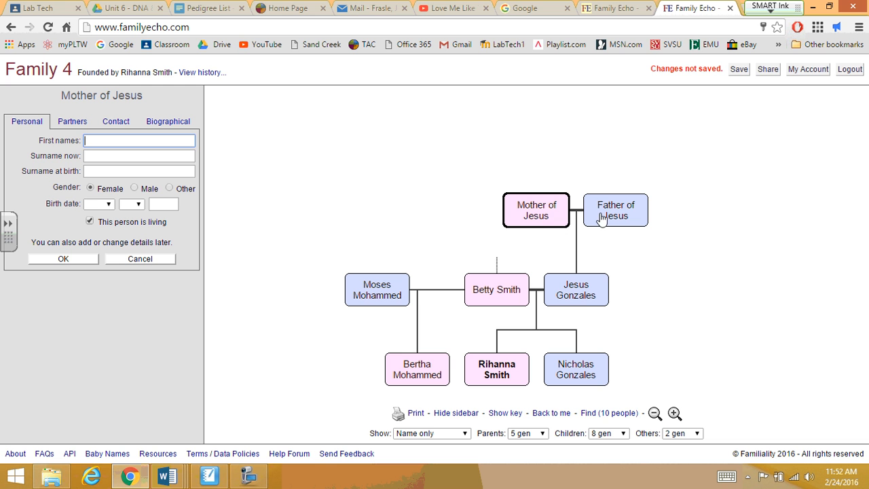
{"action": "left_click", "coordinate": [487, 298]}
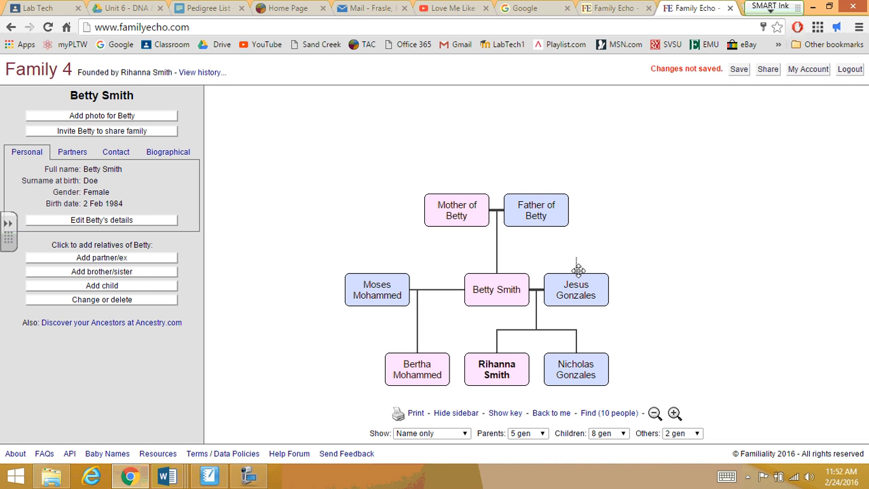
{"action": "left_click", "coordinate": [577, 285]}
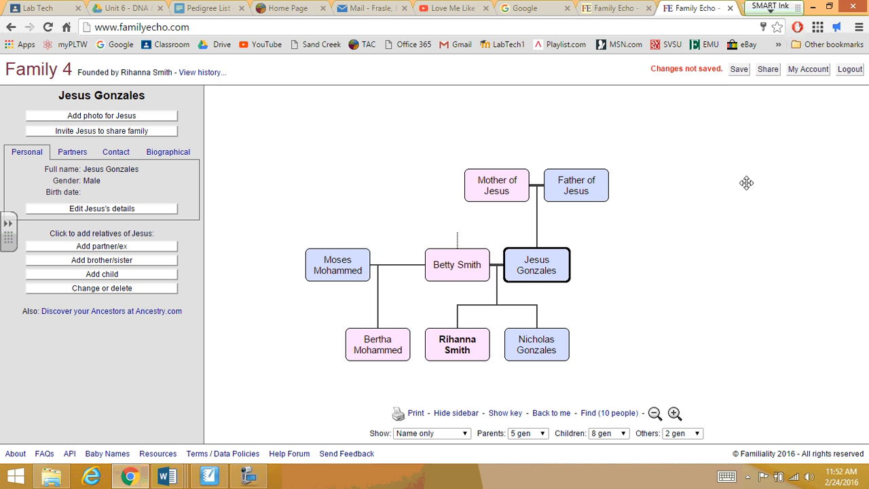
{"action": "left_click", "coordinate": [738, 71]}
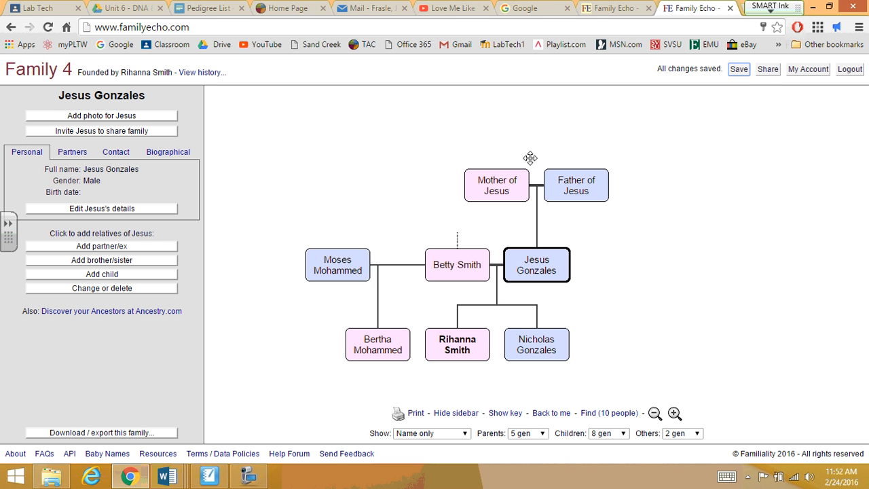
Open the share form and replace the recipient name with the recipients' names
{"action": "left_click", "coordinate": [769, 70]}
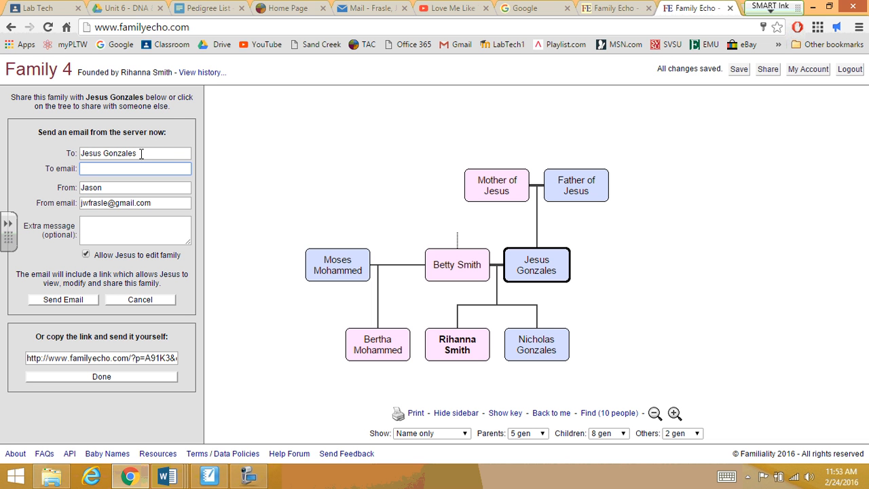
{"action": "left_click_drag", "start_coordinate": [142, 154], "coordinate": [71, 153]}
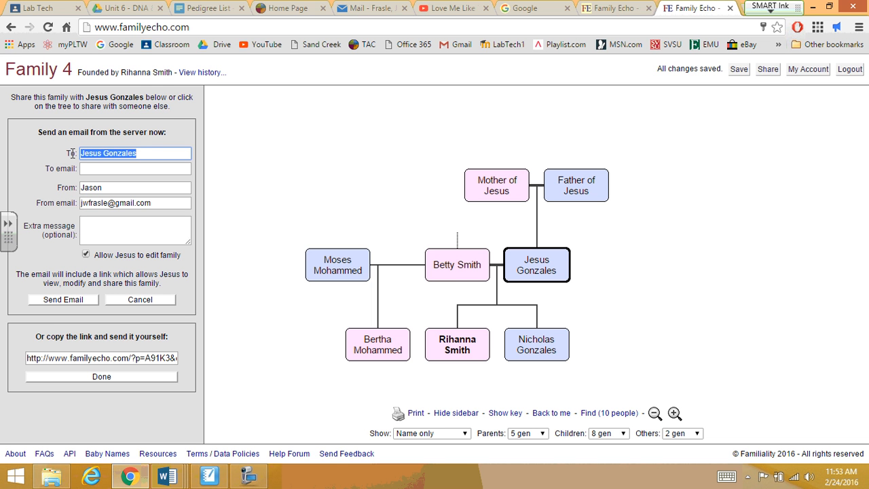
{"action": "type", "text": "Mr. Frasle"}
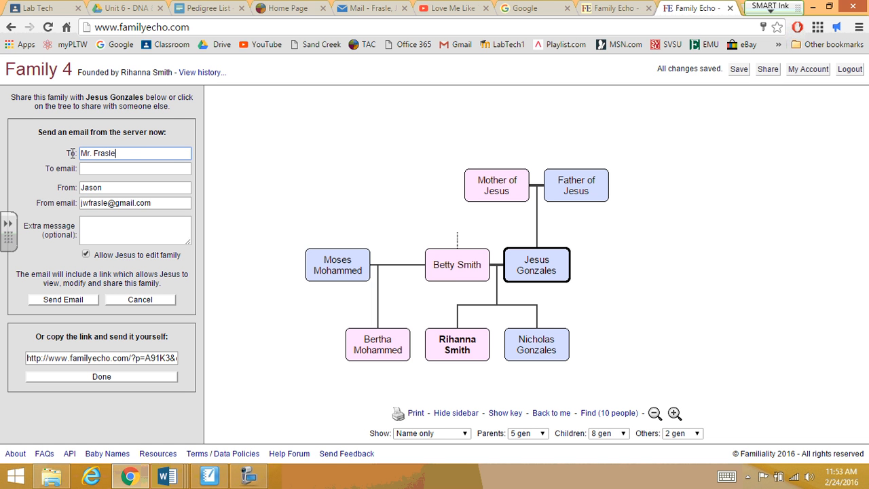
{"action": "type", "text": " / Mrs. Reau"}
Enter the recipient's email address and leave edit permission ticked
{"action": "left_click", "coordinate": [90, 169]}
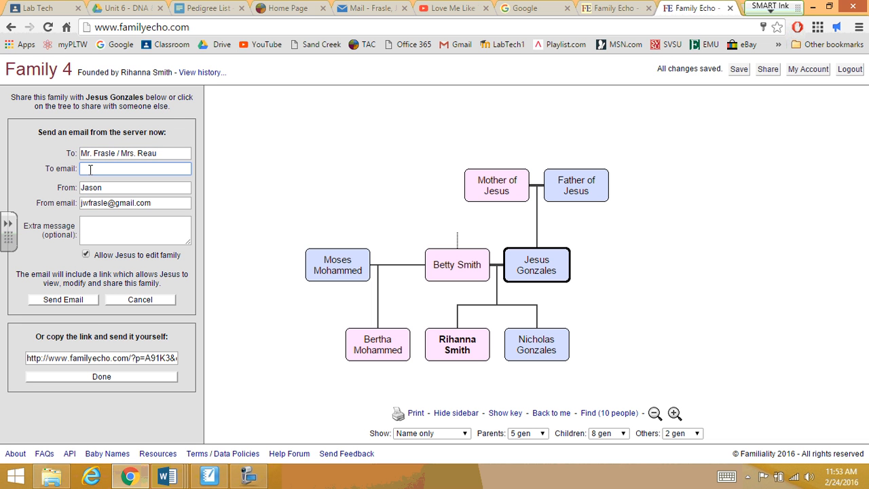
{"action": "type", "text": "jason"}
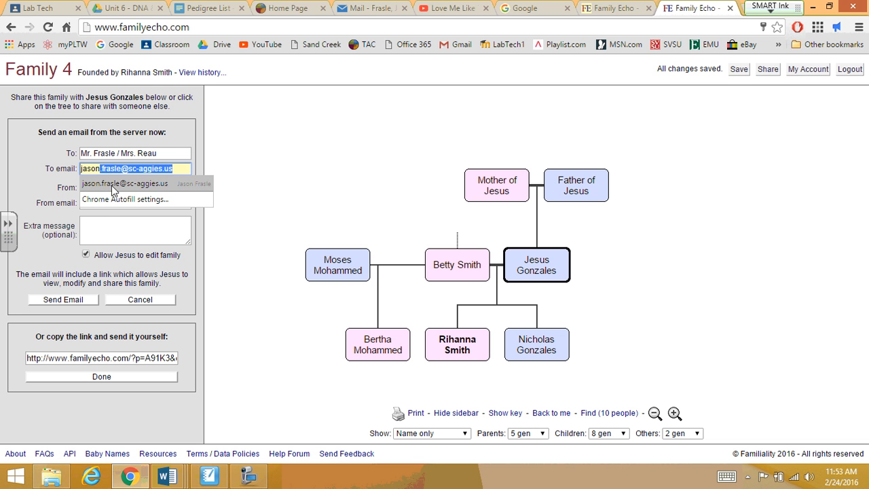
{"action": "left_click", "coordinate": [112, 185]}
{"action": "triple_click", "coordinate": [155, 167]}
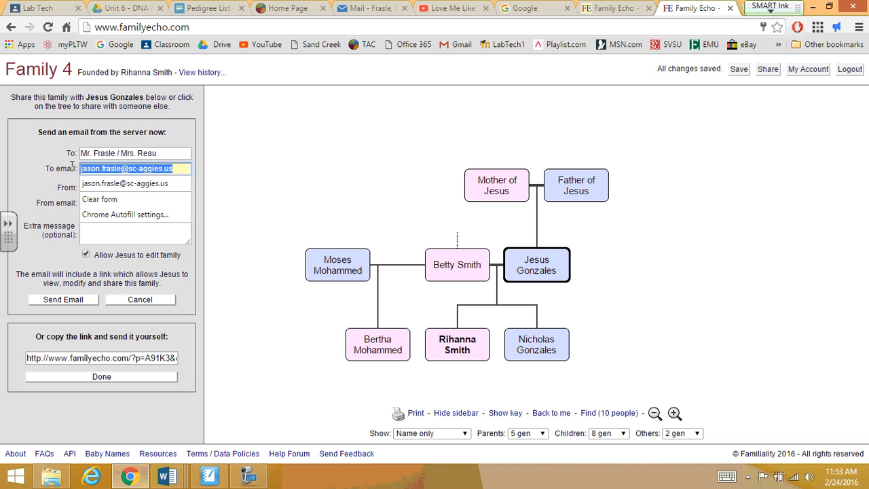
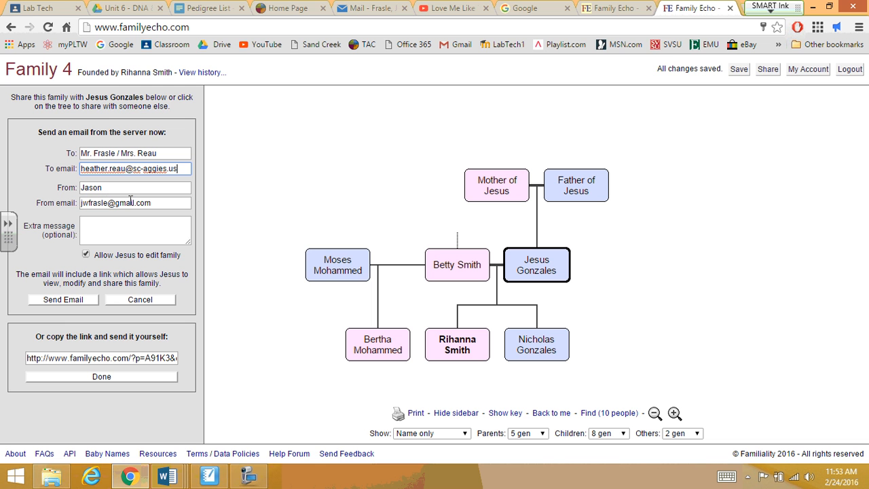
{"action": "left_click", "coordinate": [109, 226]}
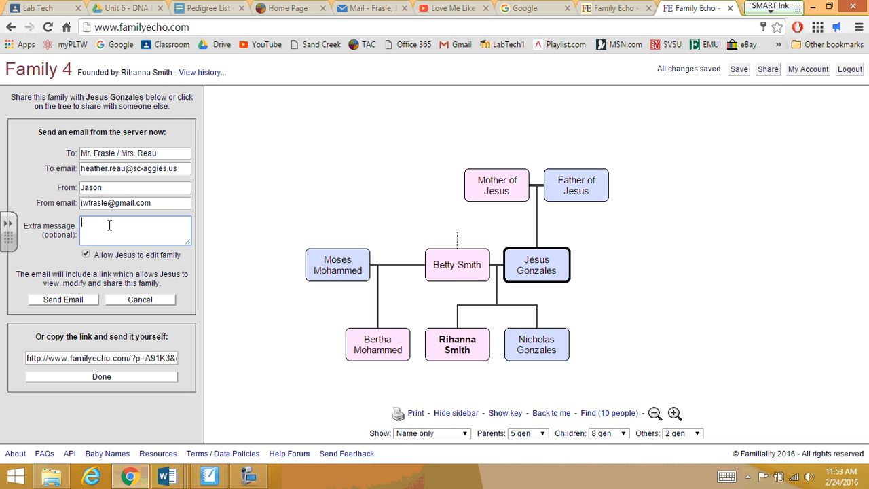
{"action": "left_click", "coordinate": [86, 256]}
{"action": "left_click", "coordinate": [86, 255]}
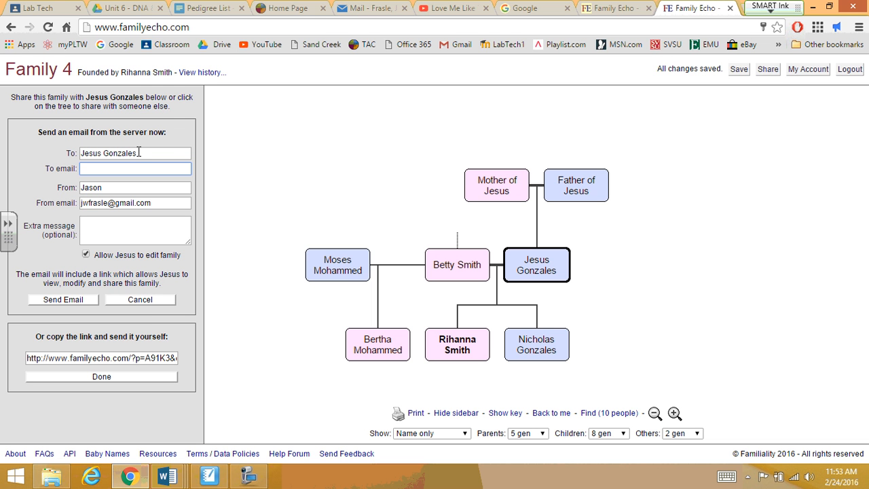
Untick edit permission, re-enter the recipient name, and try sending the email
{"action": "left_click", "coordinate": [86, 254]}
{"action": "left_click", "coordinate": [144, 153]}
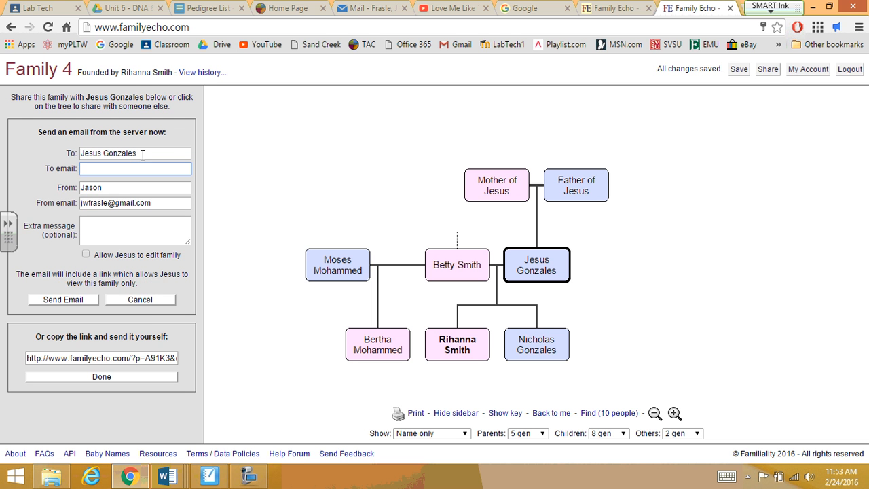
{"action": "left_click_drag", "start_coordinate": [107, 152], "coordinate": [85, 152]}
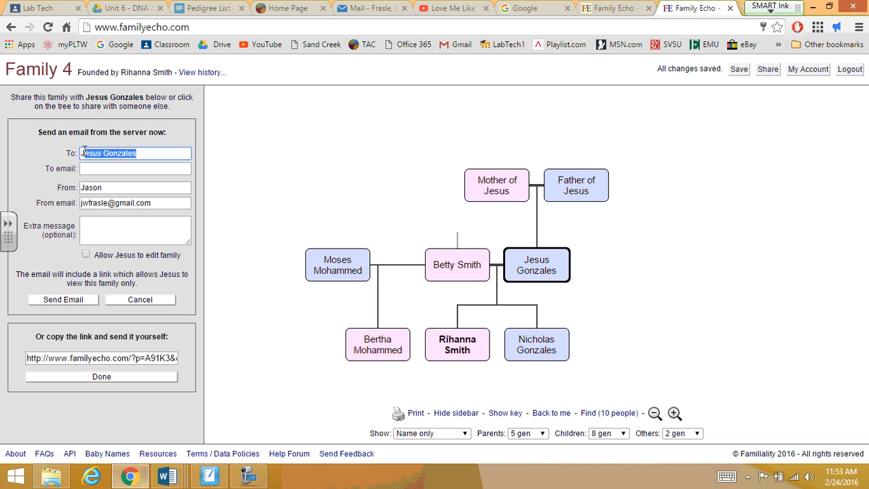
{"action": "key", "text": "BackSpace"}
{"action": "type", "text": "MR."}
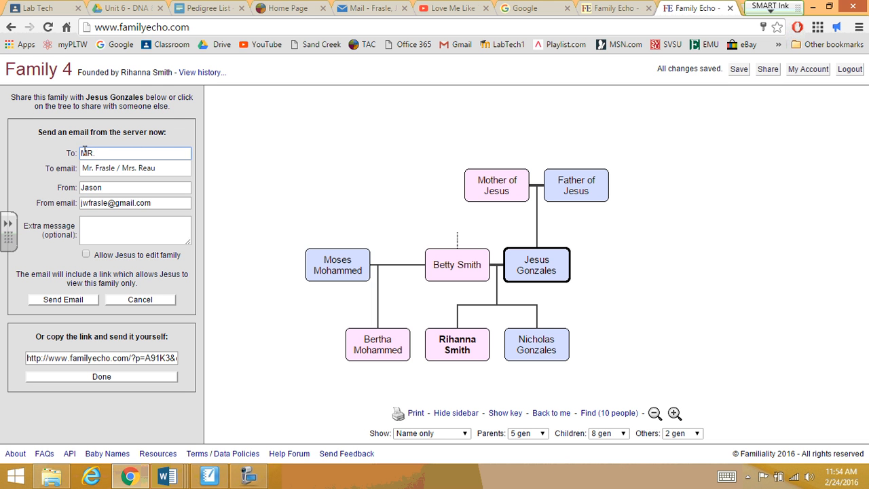
{"action": "left_click", "coordinate": [91, 168]}
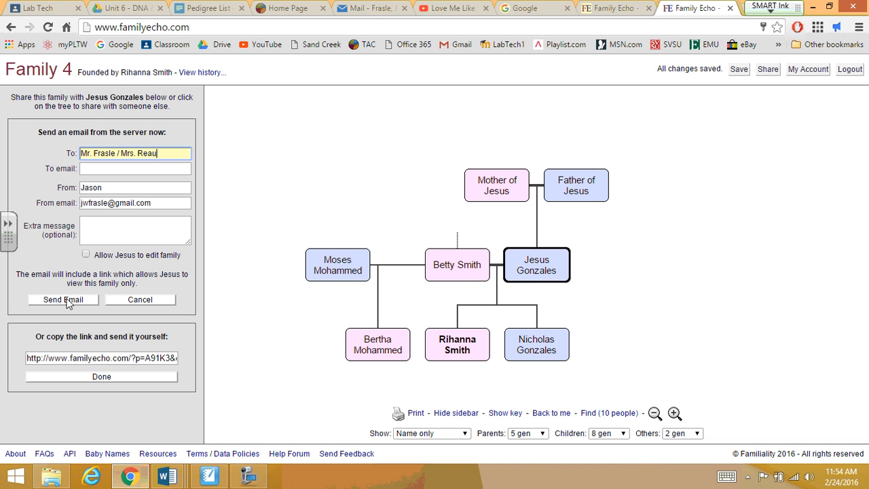
{"action": "left_click", "coordinate": [64, 301]}
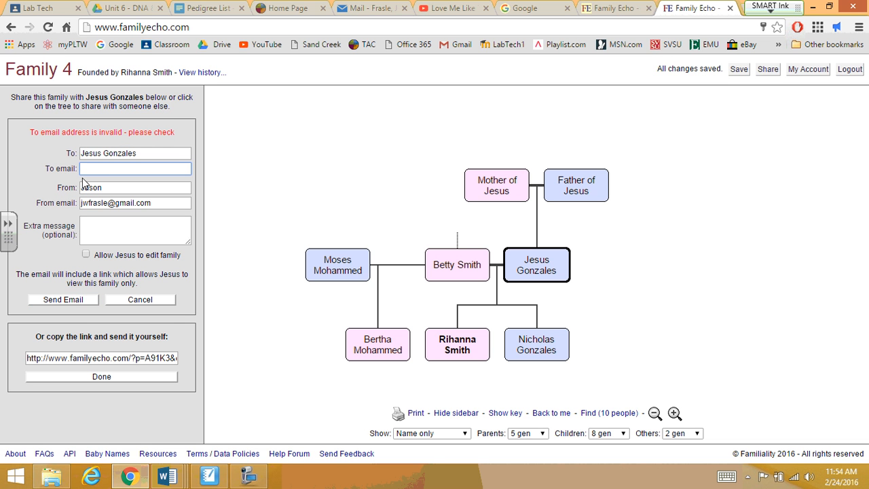
Pick the suggested recipient email address and send the share email again
{"action": "type", "text": "jason"}
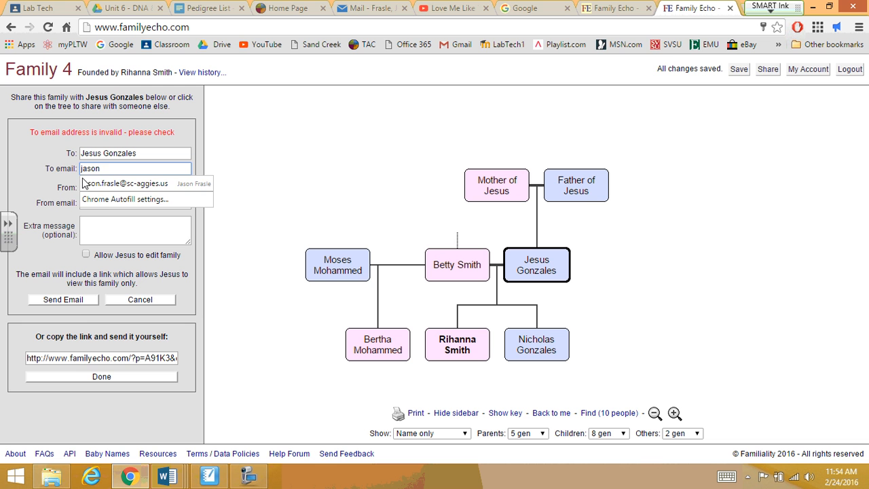
{"action": "left_click", "coordinate": [154, 183]}
{"action": "left_click", "coordinate": [77, 301]}
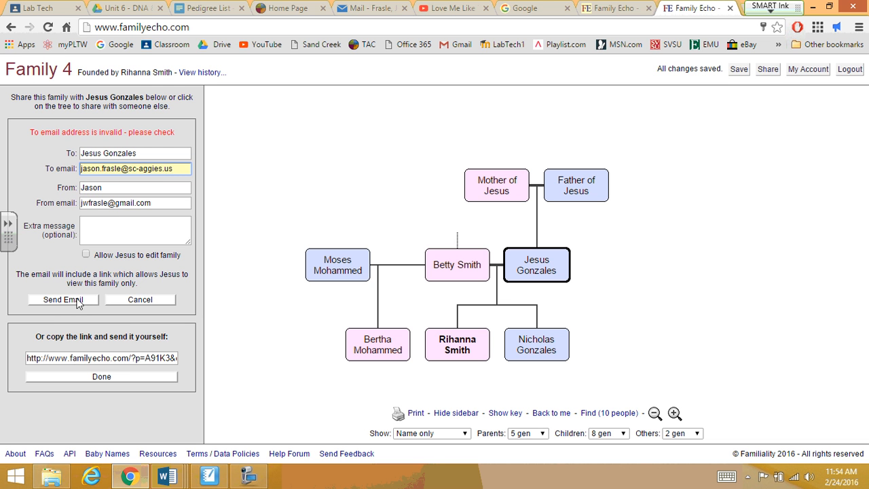